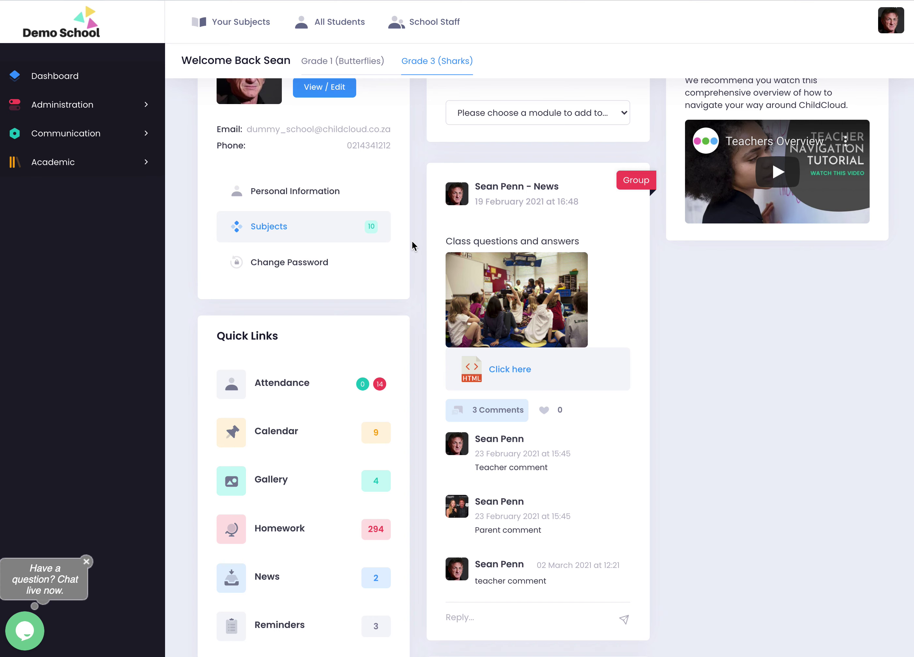
# Expand the Academic section in the sidebar and go to Academic Reports
pyautogui.scroll(3, 426, 258)
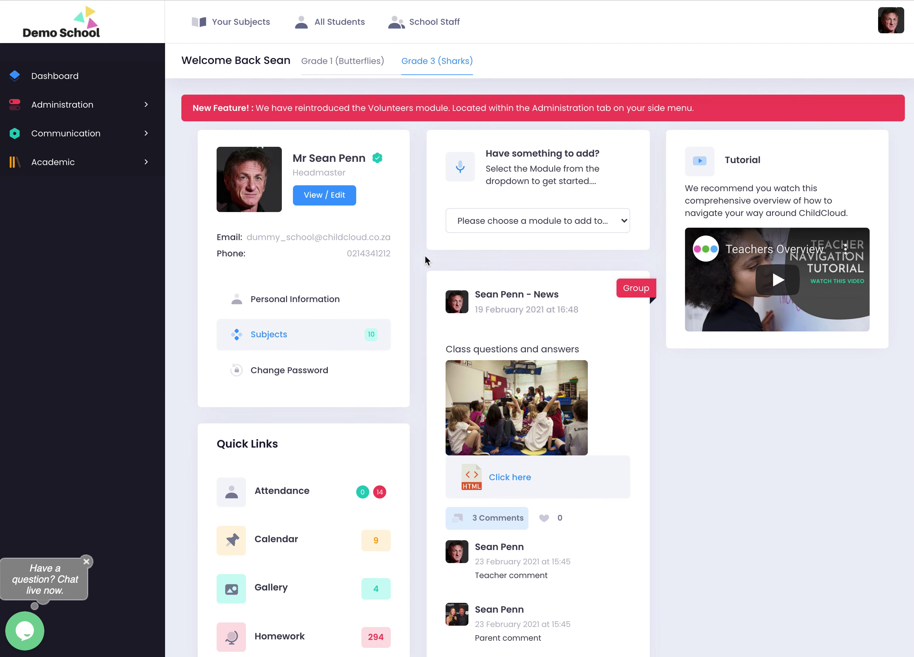
pyautogui.click(57, 169)
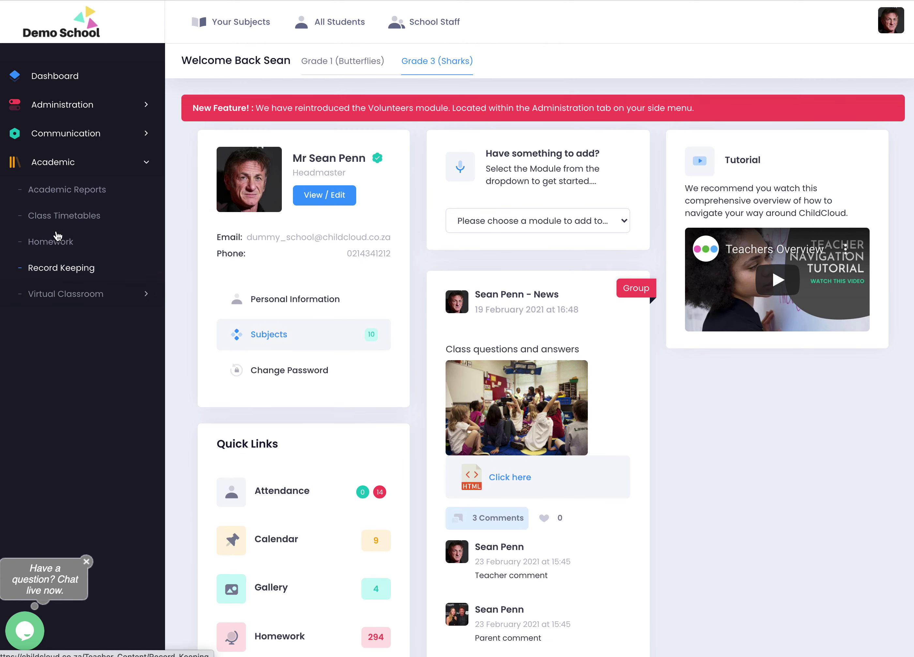
pyautogui.click(62, 196)
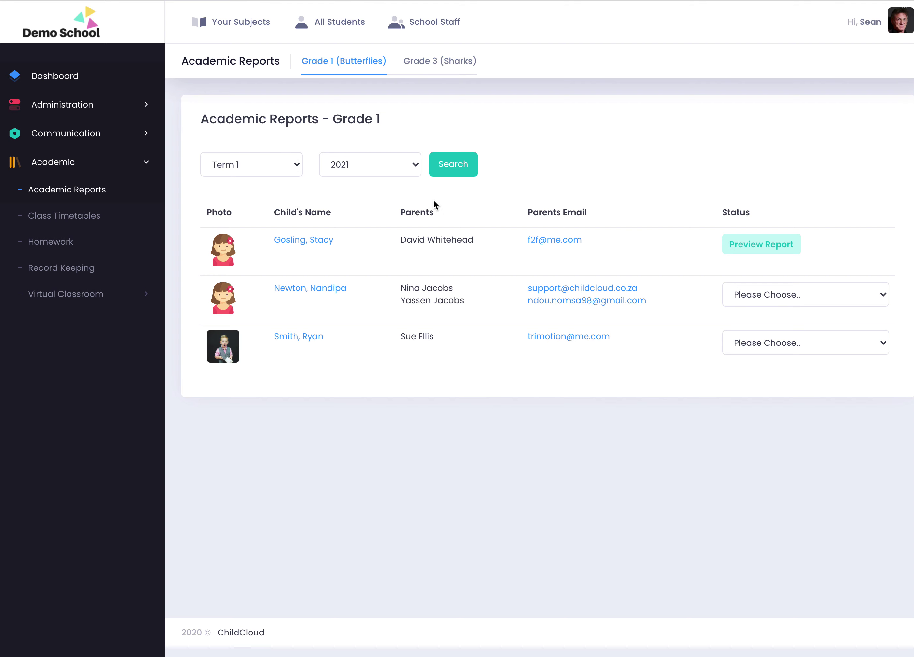
# Switch to the Grade 3 (Sharks) class and show the first student's report options
pyautogui.click(822, 291)
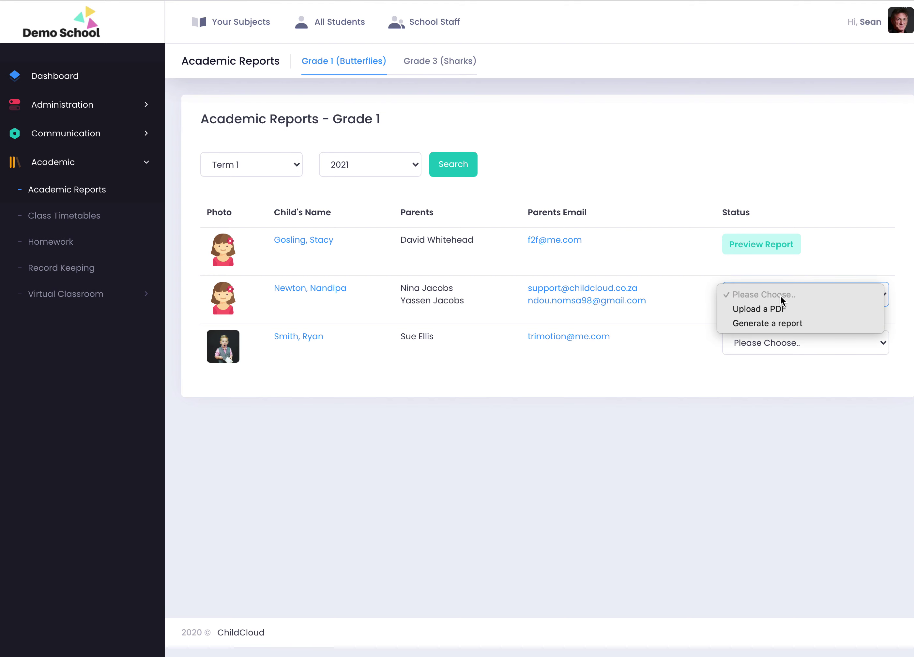
pyautogui.click(615, 348)
pyautogui.click(448, 64)
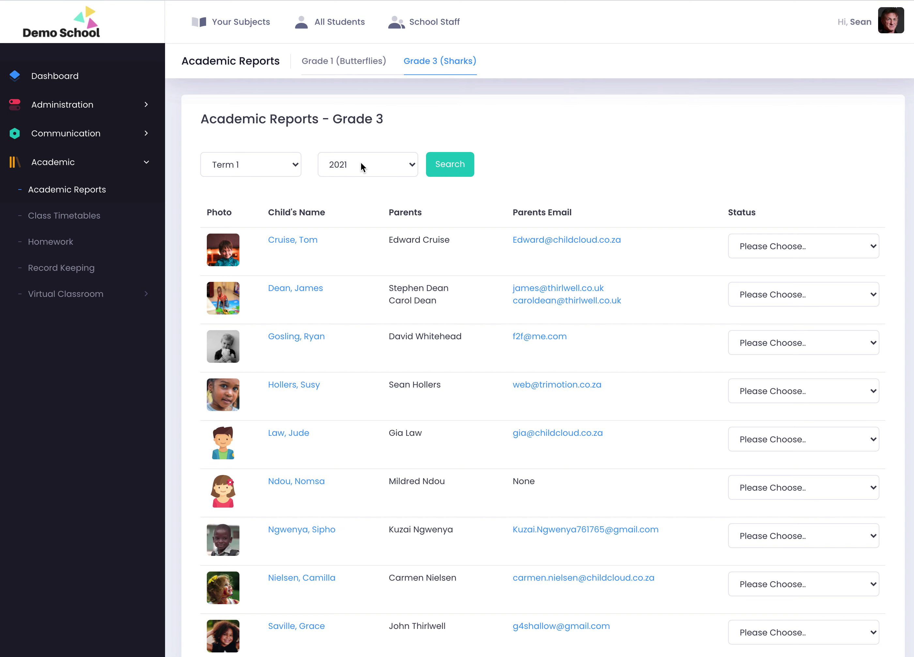
pyautogui.click(796, 246)
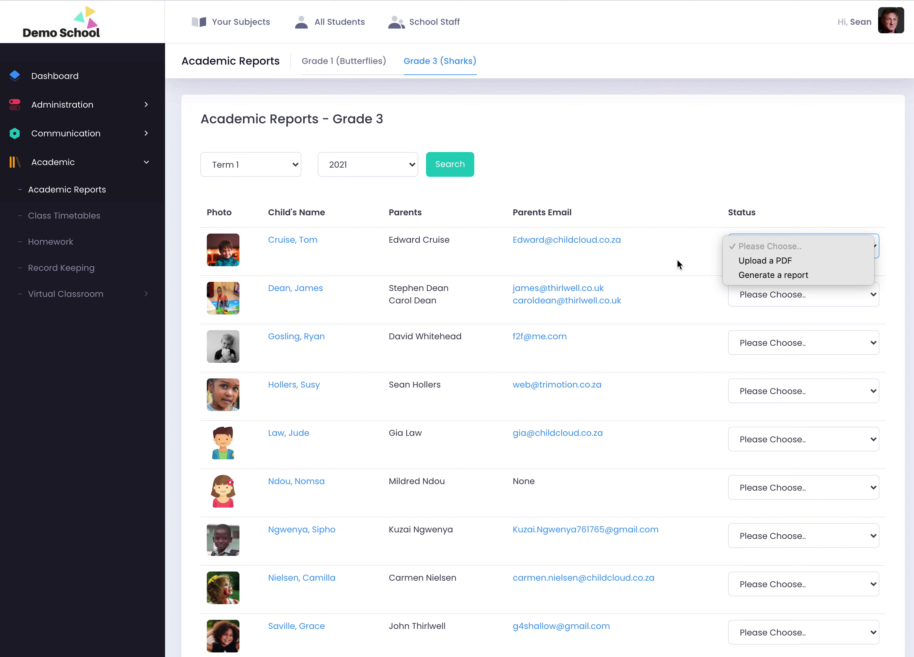
pyautogui.click(825, 147)
pyautogui.click(794, 246)
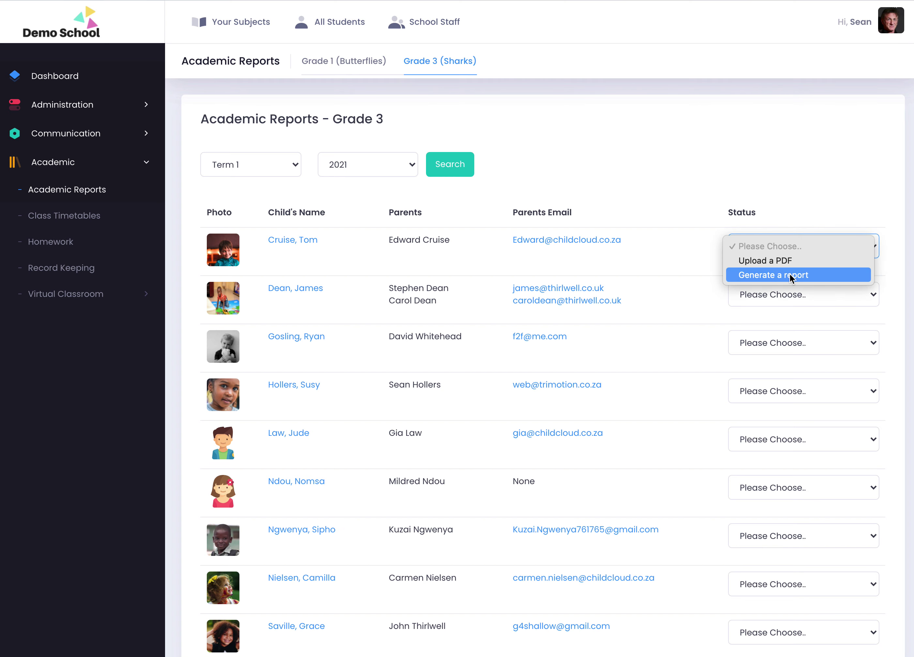
# Generate a report for a Grade 3 student using the Grade 2 - Term Report template
pyautogui.click(782, 278)
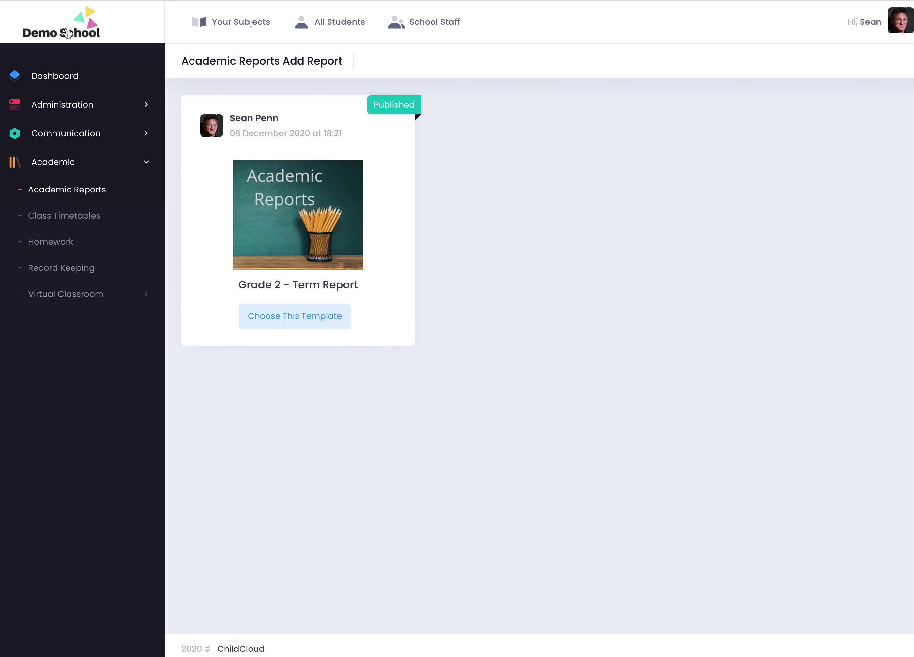
pyautogui.hotkey('alt', 'Left')
pyautogui.scroll(-8, 386, 337)
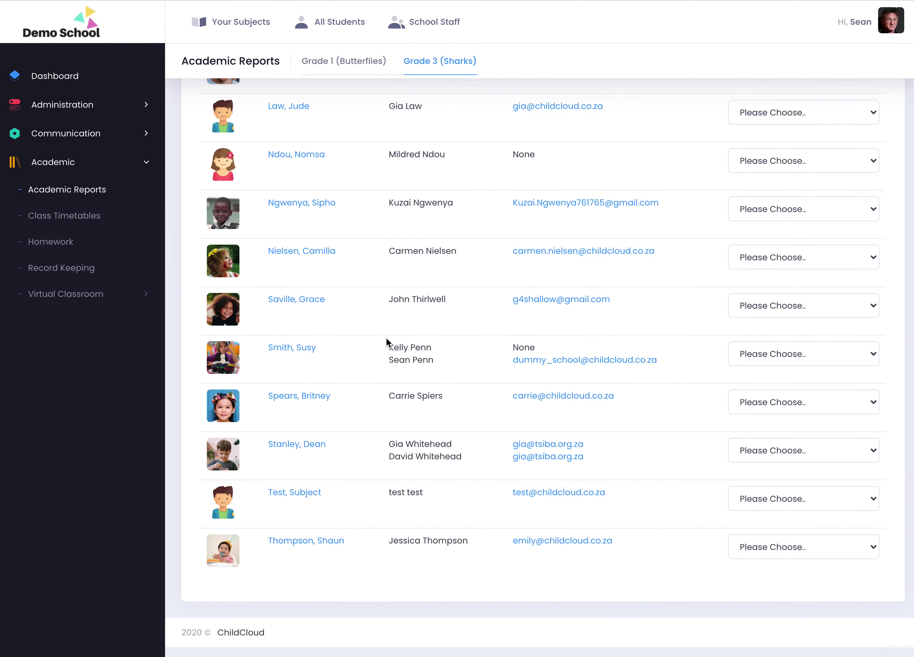
pyautogui.click(740, 354)
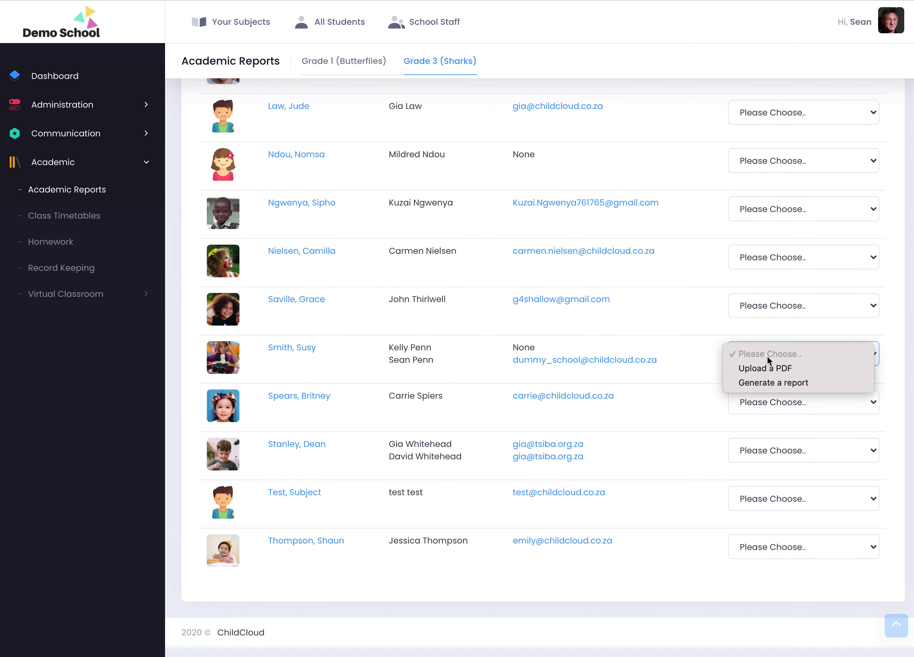
pyautogui.click(784, 377)
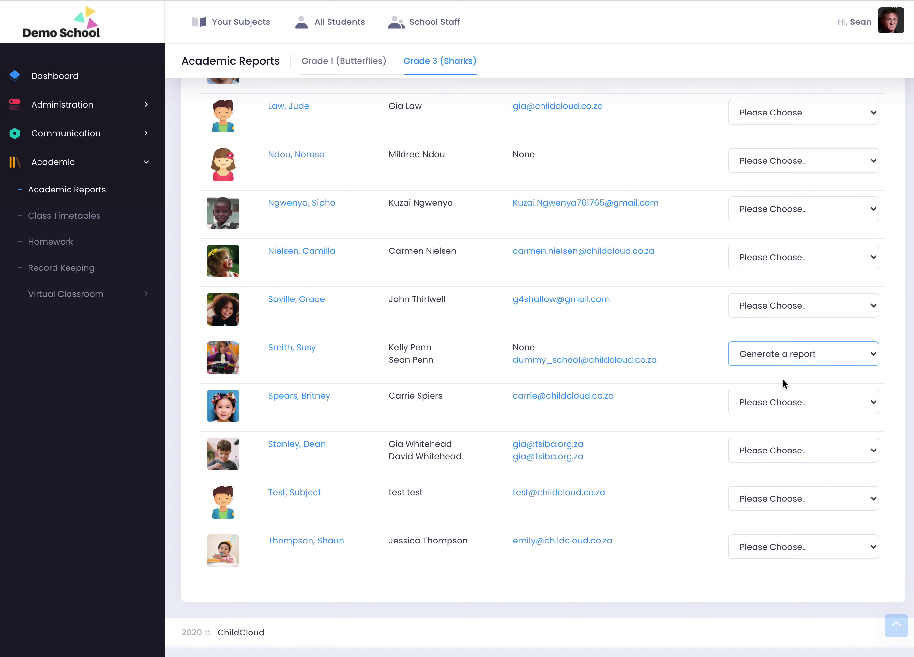
pyautogui.click(284, 318)
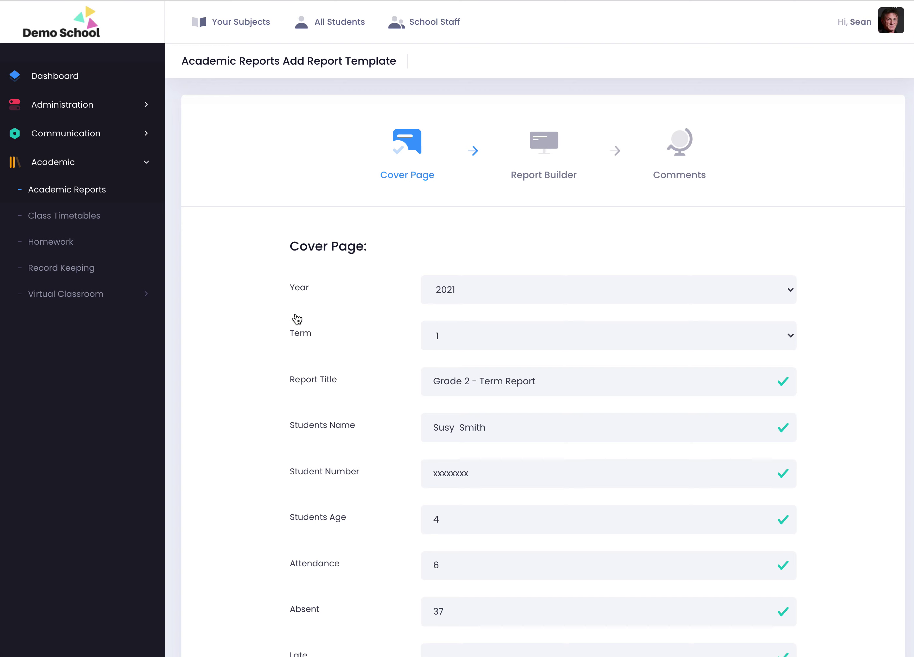
# On the cover page, replace the placeholder student number and set Late to 2
pyautogui.scroll(-2, 575, 279)
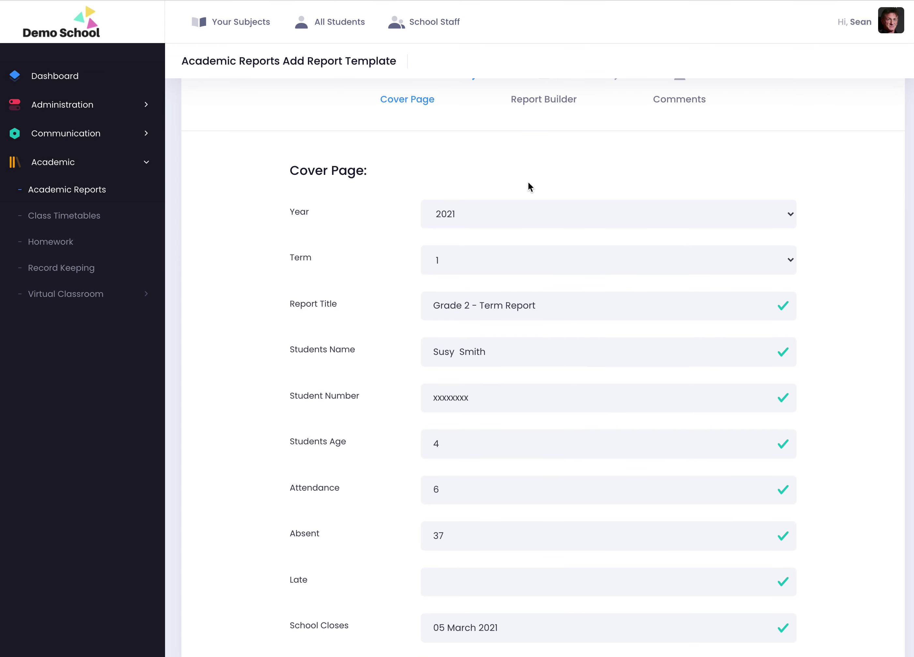
pyautogui.scroll(2, 528, 184)
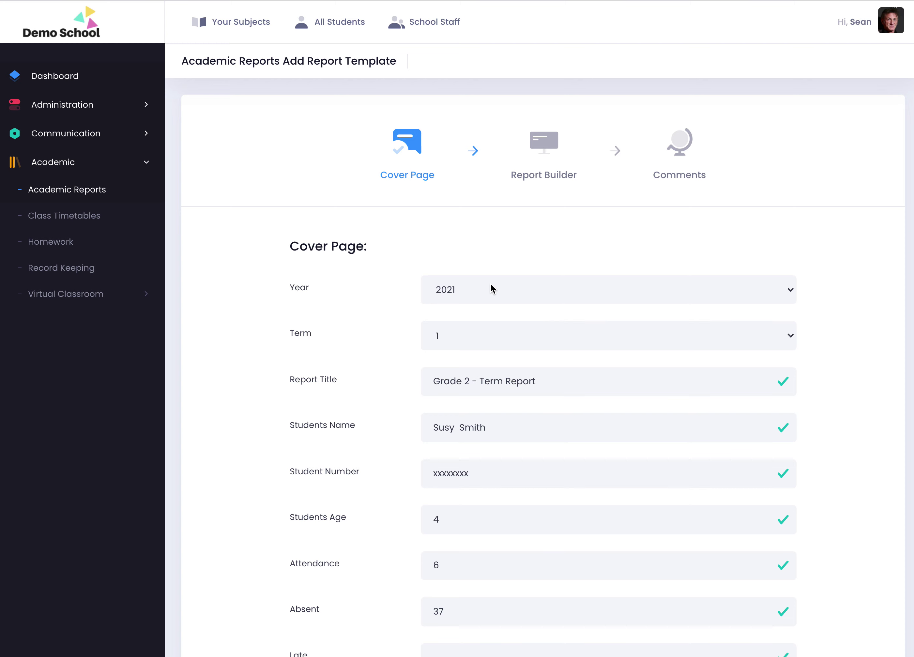
pyautogui.scroll(-3, 541, 336)
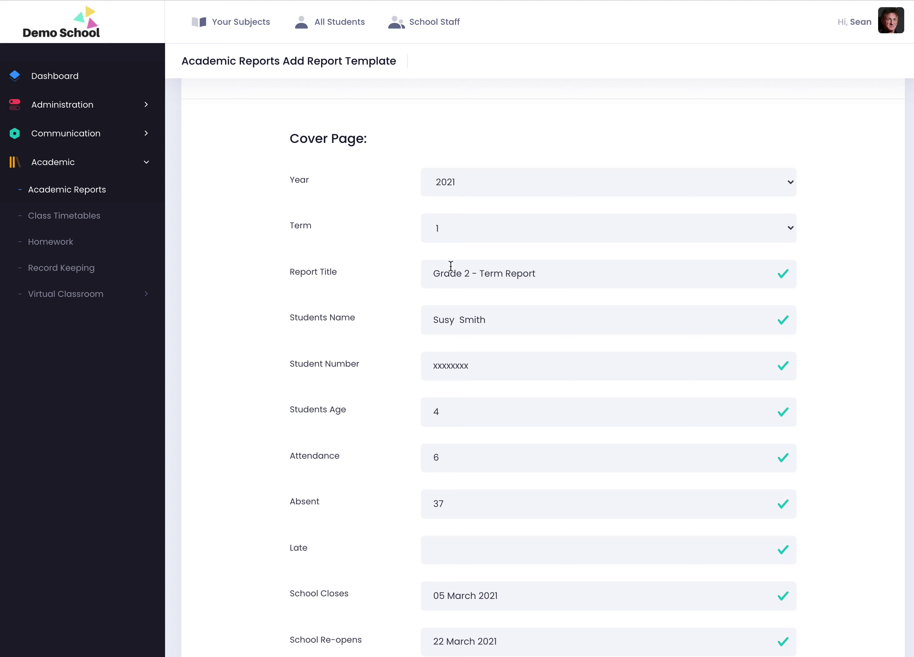
pyautogui.scroll(-3, 568, 347)
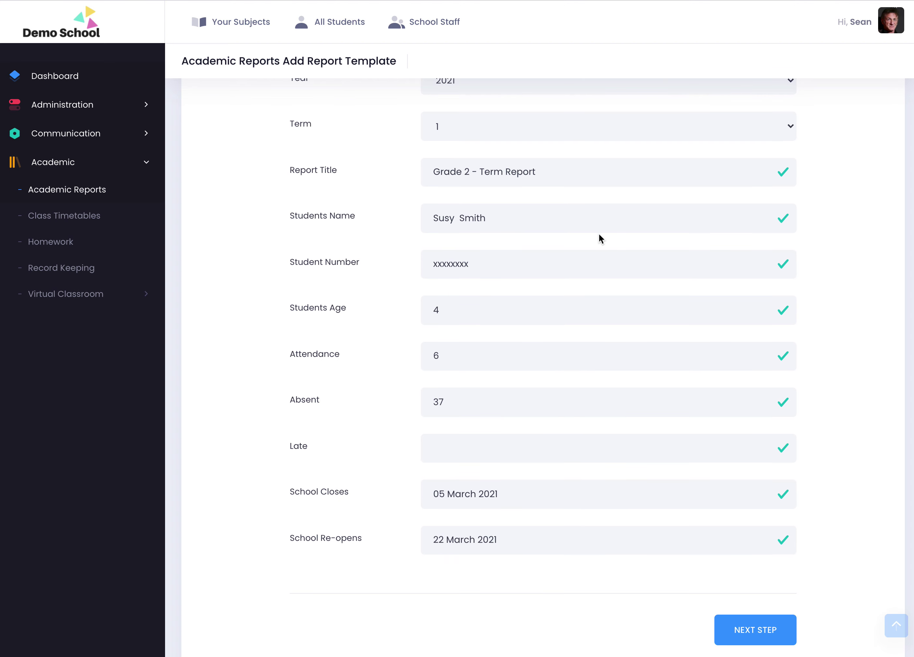
pyautogui.doubleClick(510, 268)
pyautogui.write('65465465')
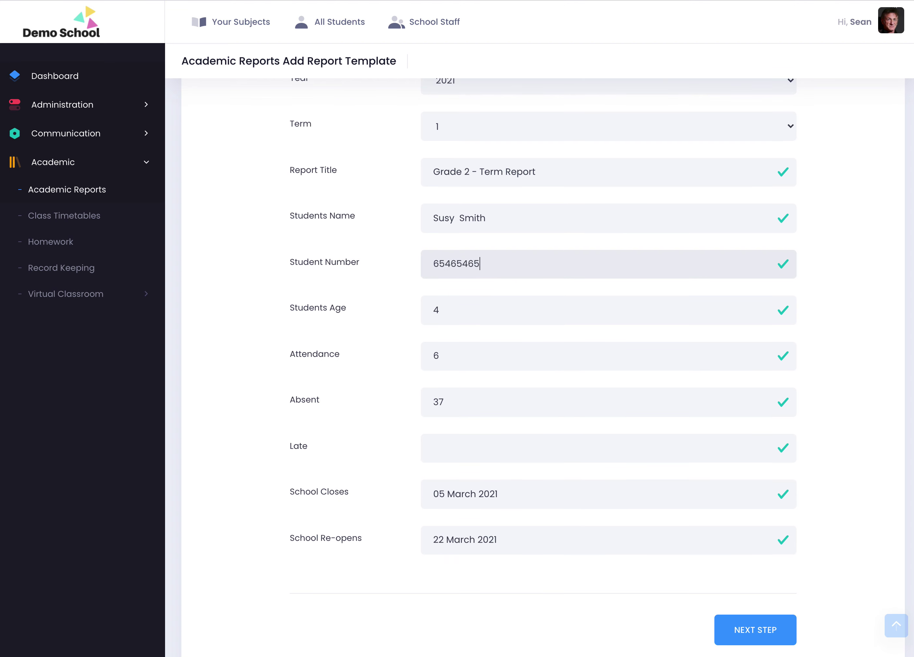
pyautogui.write('4')
pyautogui.click(429, 448)
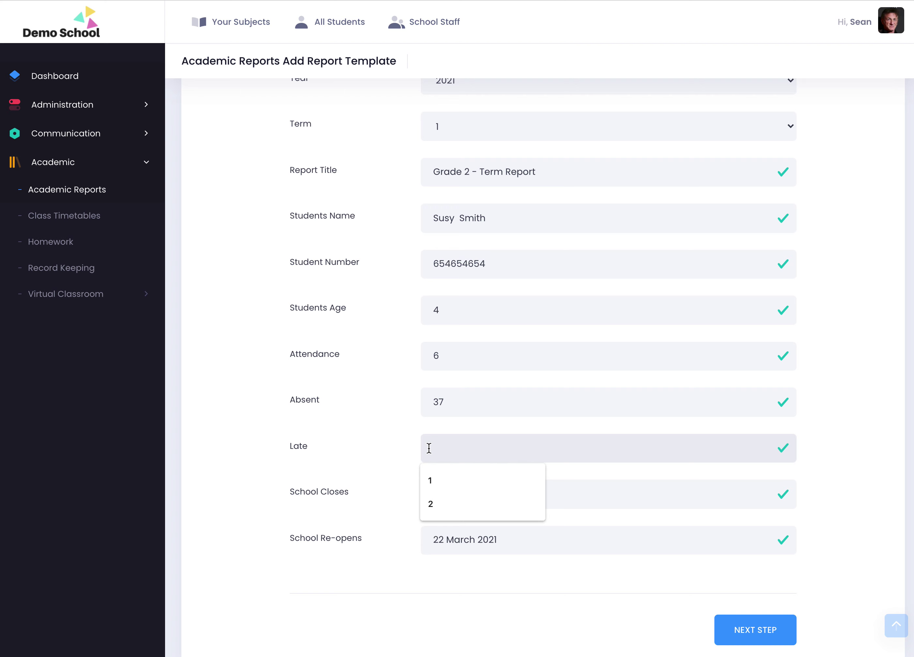
pyautogui.write('2')
pyautogui.click(271, 424)
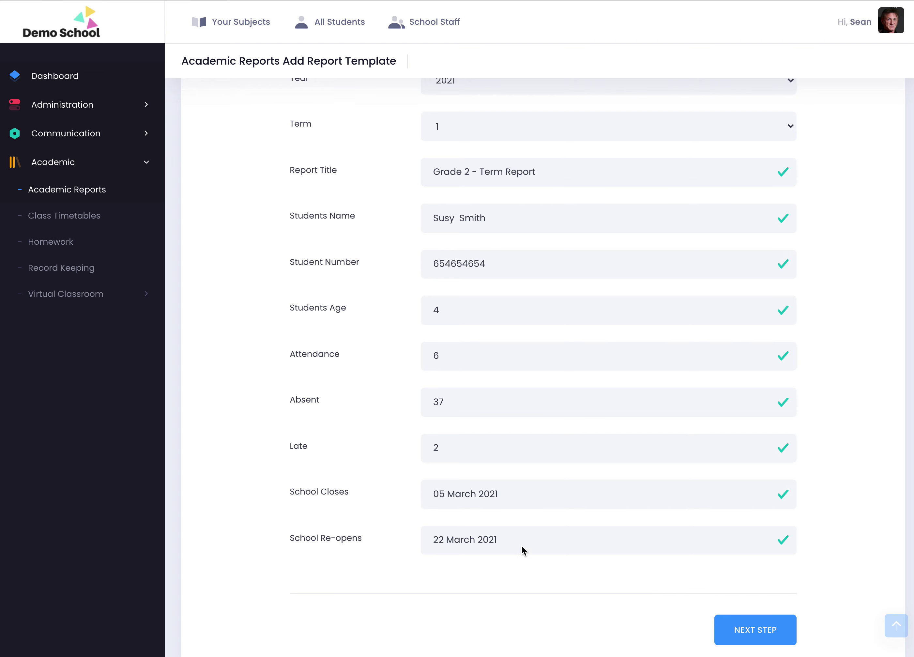
# In Report Builder, rate the competences Mastered, Still trying, Mastered and Not mastered just yet
pyautogui.click(766, 631)
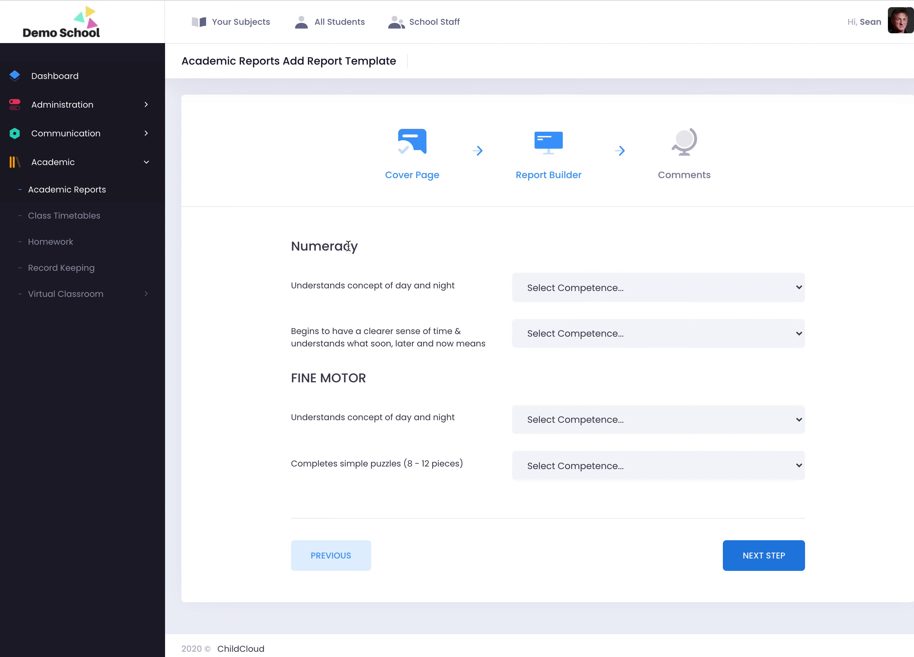
pyautogui.click(600, 288)
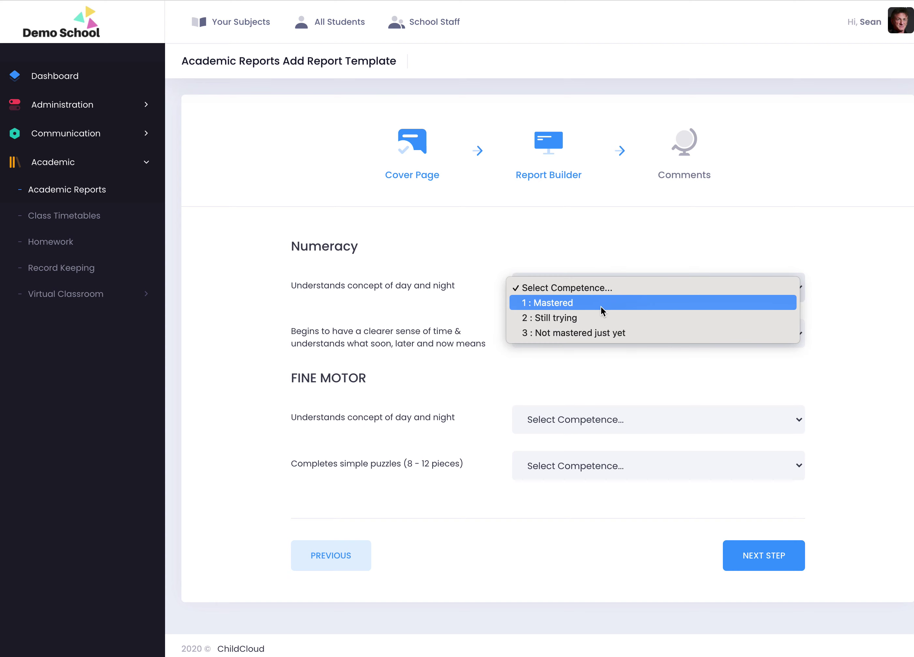
pyautogui.click(601, 307)
pyautogui.click(555, 332)
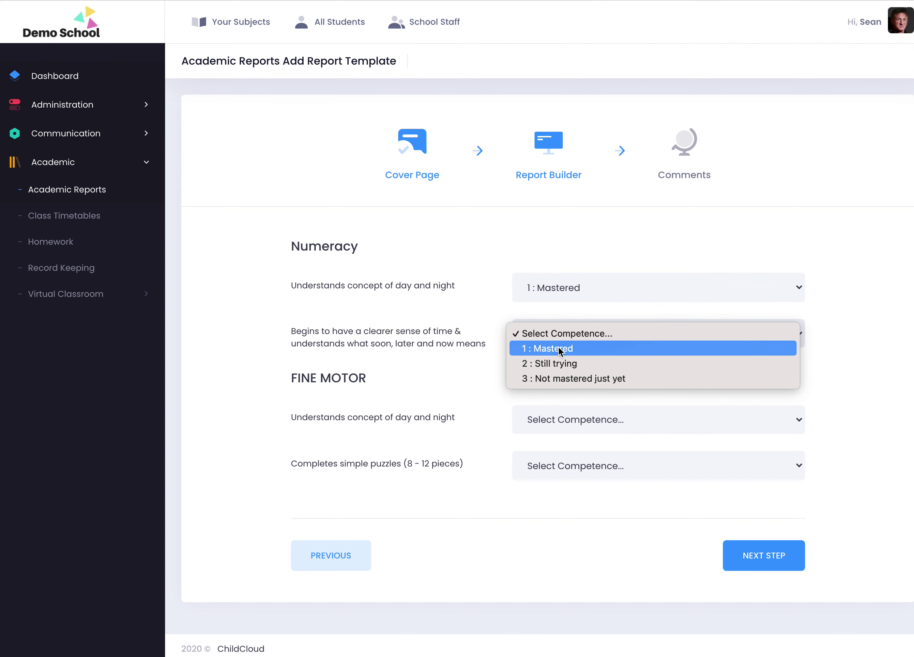
pyautogui.click(557, 367)
pyautogui.click(561, 409)
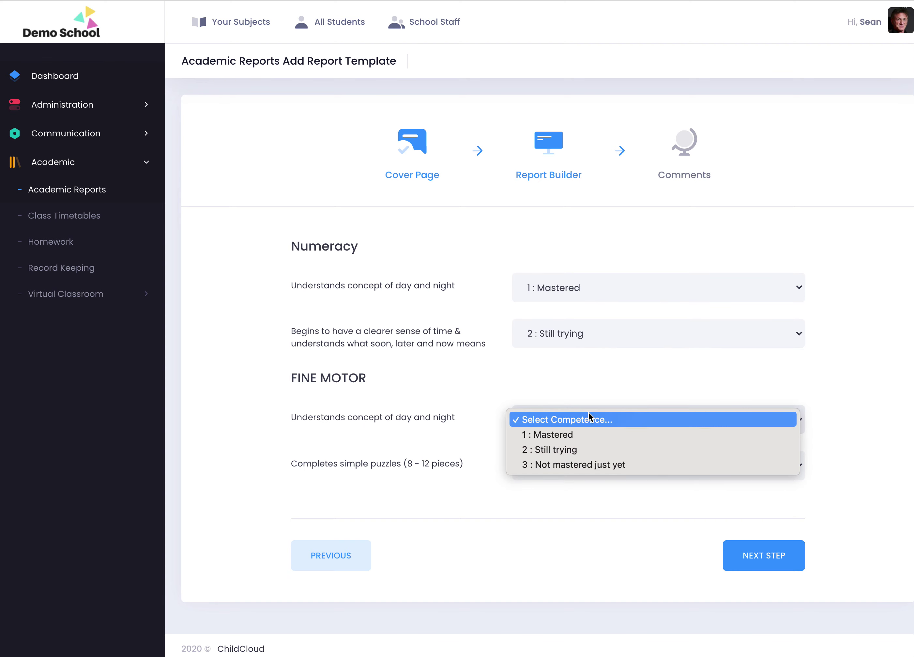
pyautogui.click(578, 434)
pyautogui.click(564, 462)
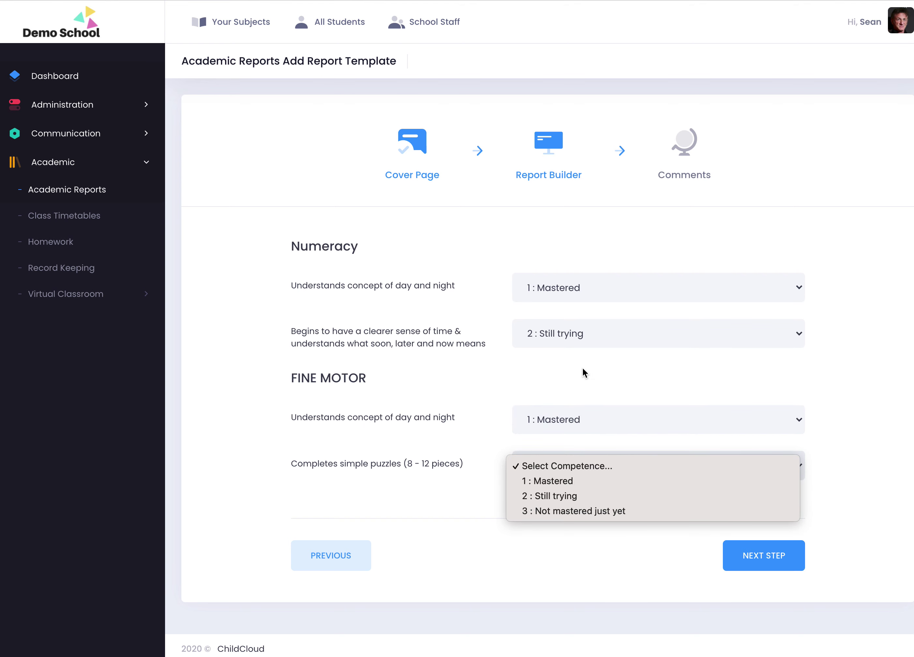
pyautogui.click(567, 511)
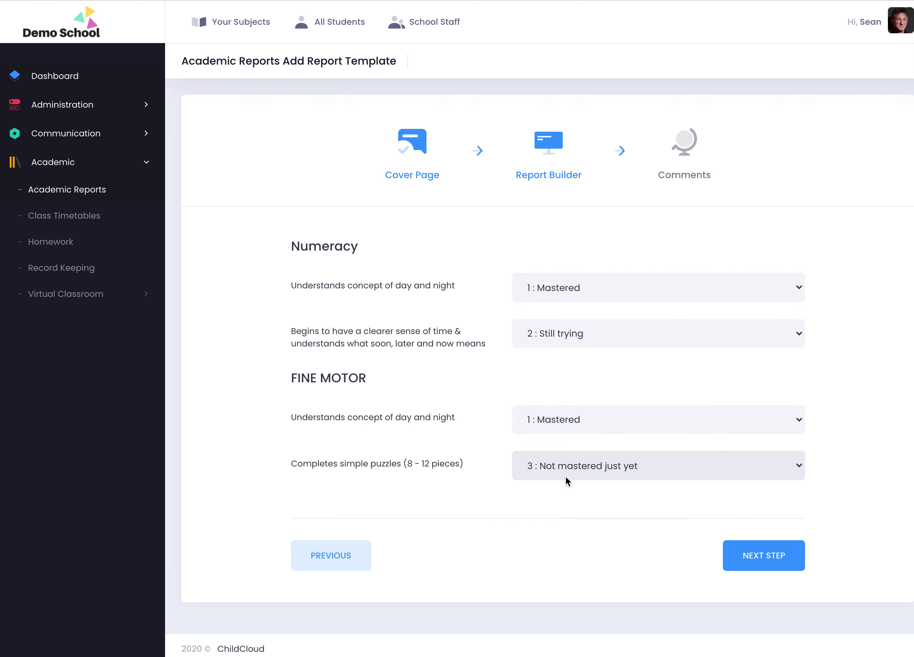
# On the Comments step, write a teacher comment saying the student was a delight to teach
pyautogui.click(751, 562)
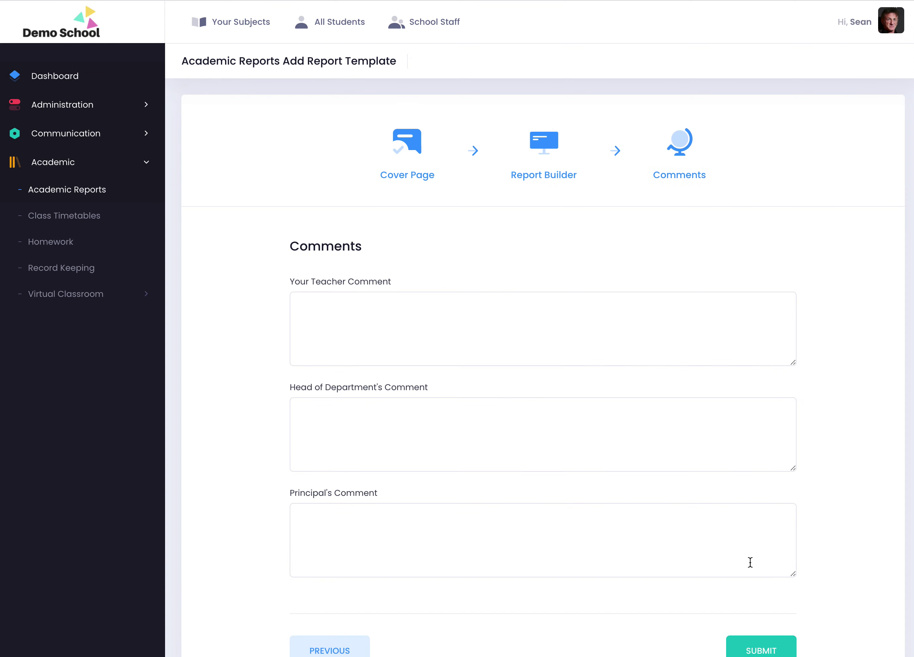
pyautogui.click(444, 344)
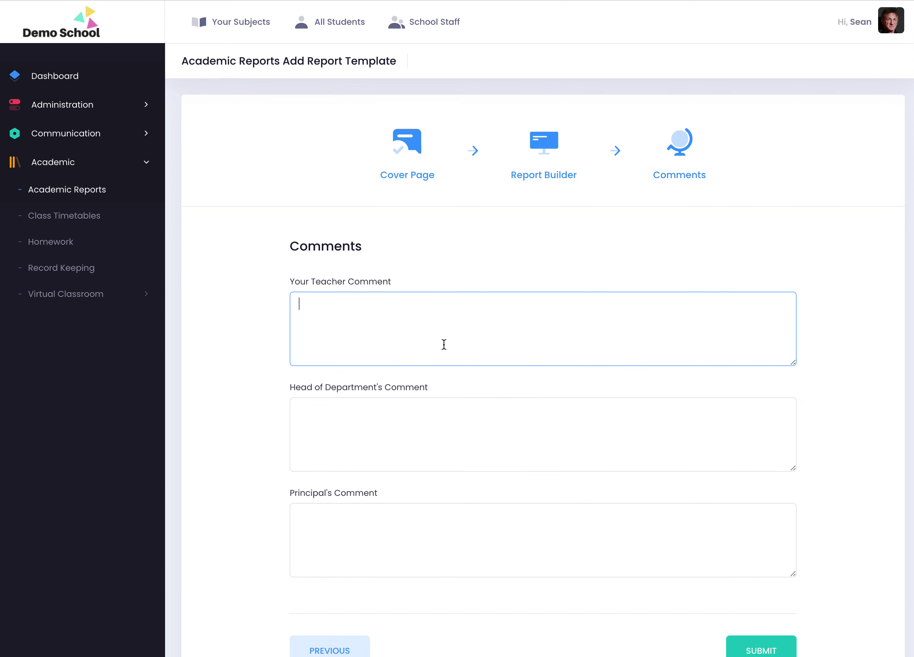
pyautogui.write('Susy was a delight to each')
pyautogui.press('Left')
pyautogui.press('Left')
pyautogui.press('Left')
pyautogui.press('Left')
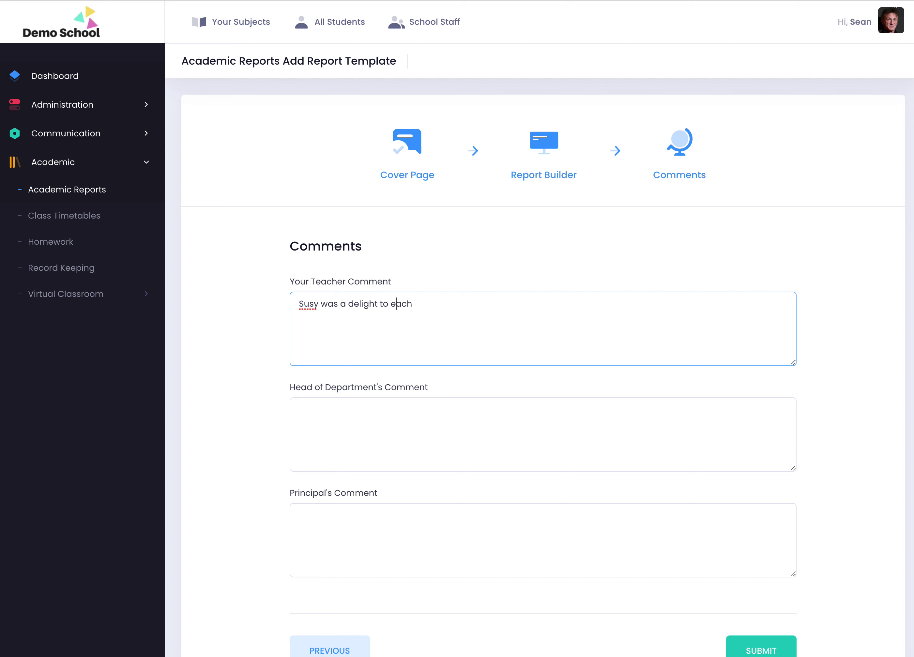
pyautogui.write('r')
pyautogui.write('t')
pyautogui.press('BackSpace')
pyautogui.press('BackSpace')
pyautogui.write('t')
# Enter 'deded' as the Head of Department comment and 'edededed' as the Principal comment
pyautogui.click(417, 431)
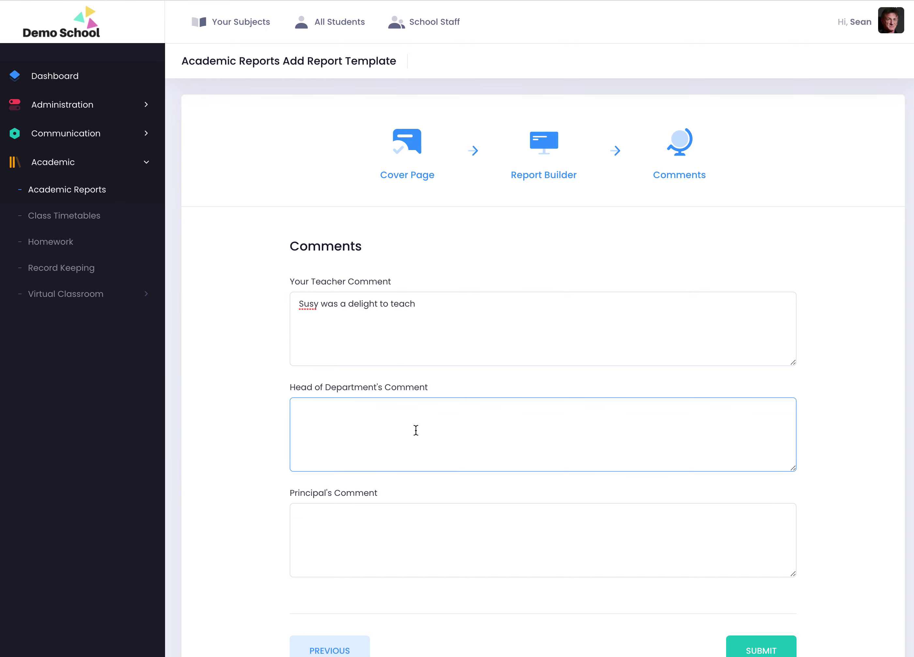
pyautogui.write('deded')
pyautogui.click(346, 530)
pyautogui.write('edededed')
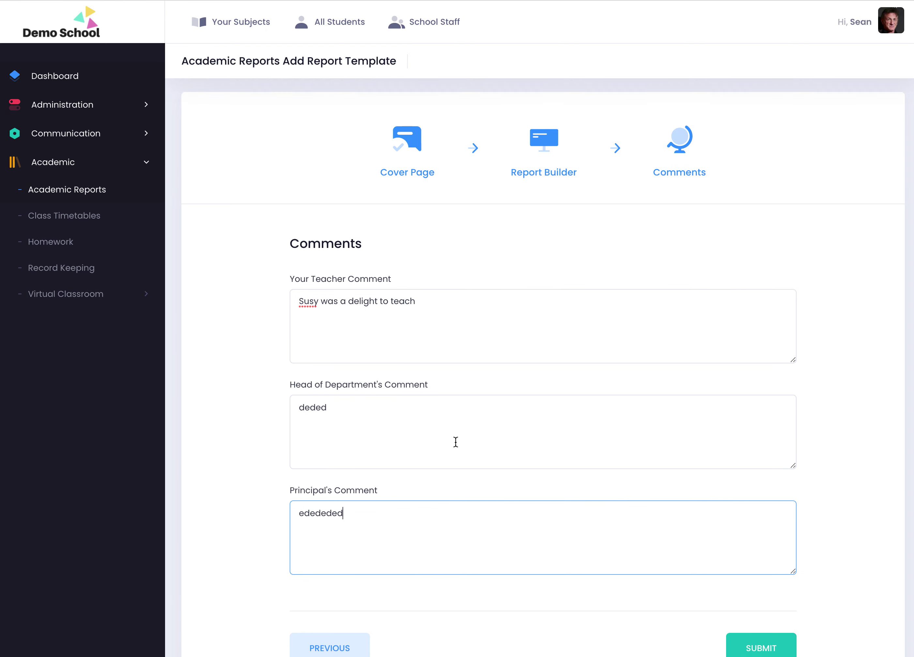
pyautogui.scroll(-2, 456, 442)
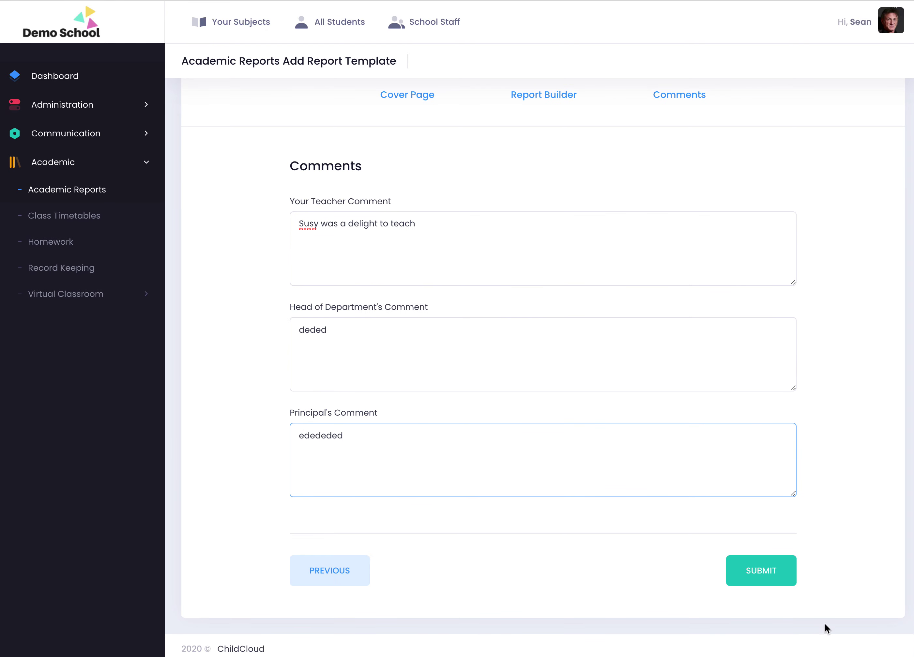
# Submit the report, preview a Grade 1 report, then return to the Grade 3 (Sharks) list
pyautogui.click(765, 574)
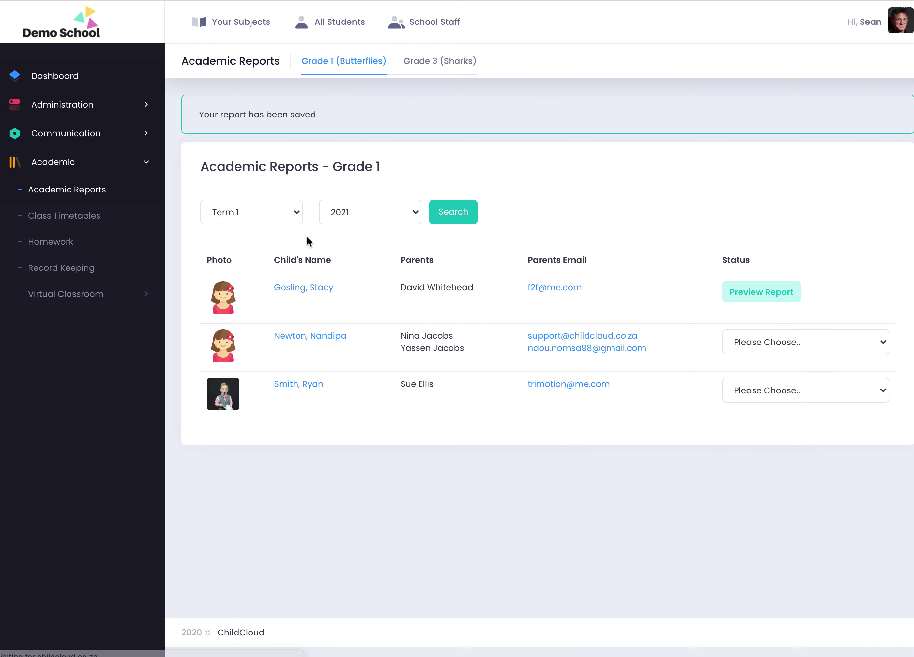
pyautogui.click(768, 289)
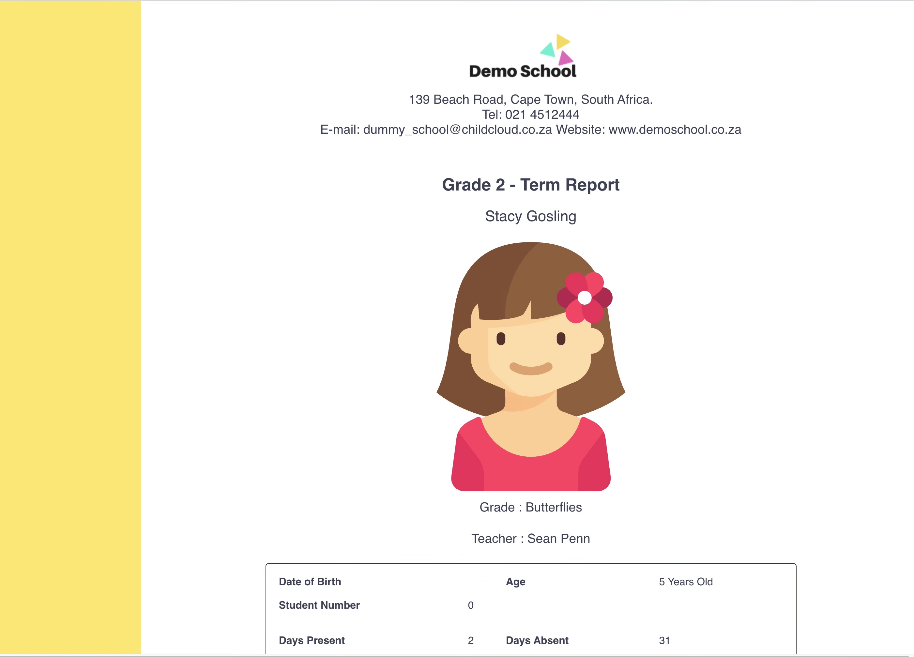
pyautogui.hotkey('alt', 'Left')
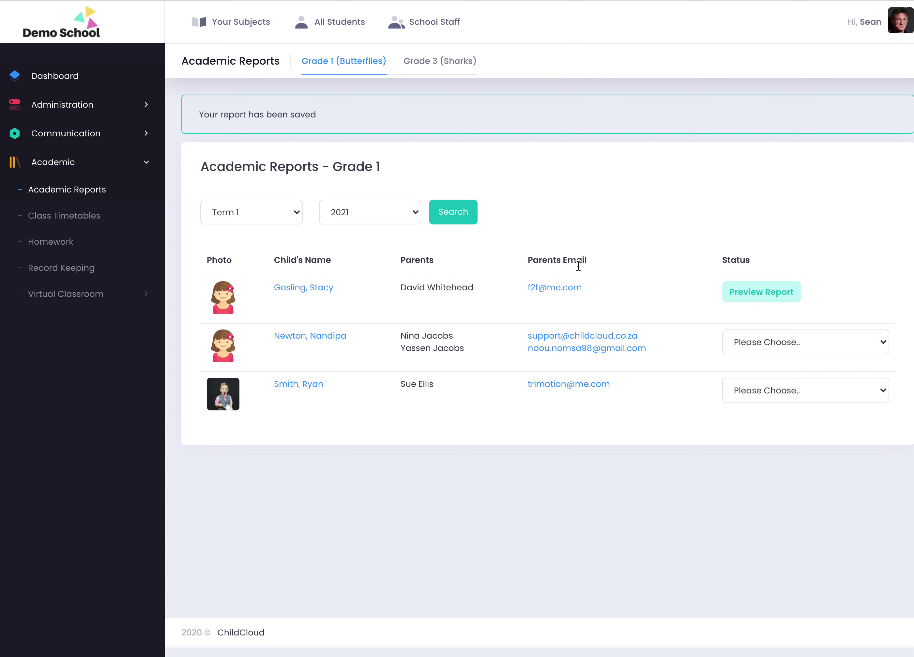
pyautogui.click(430, 71)
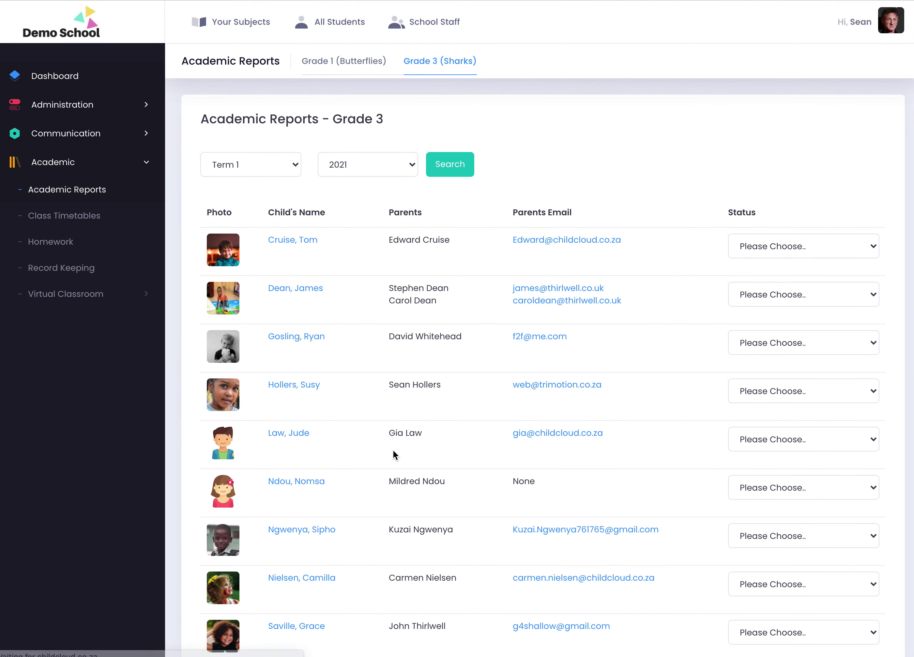
pyautogui.scroll(-8, 380, 510)
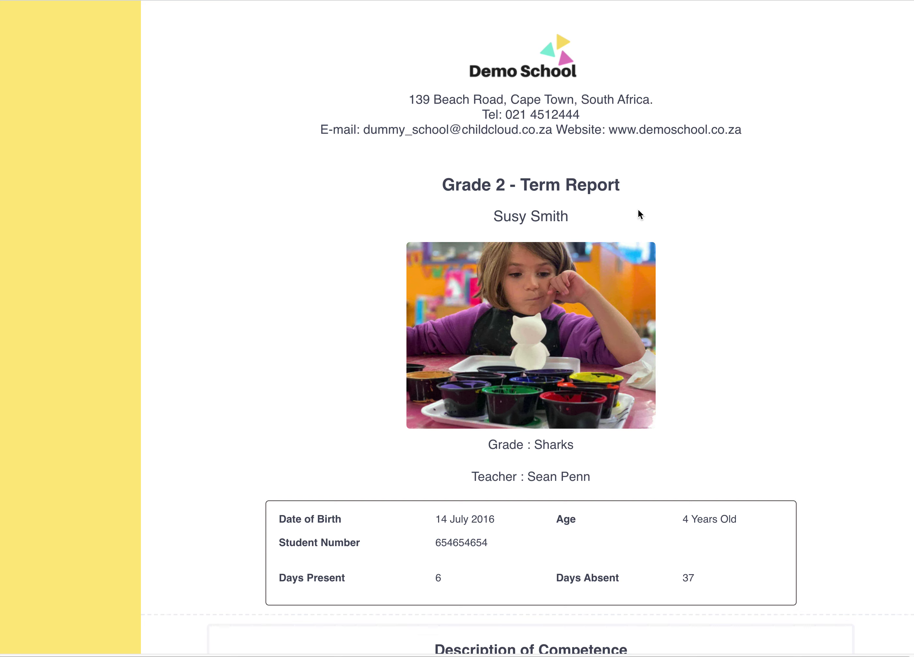
pyautogui.scroll(-2, 638, 209)
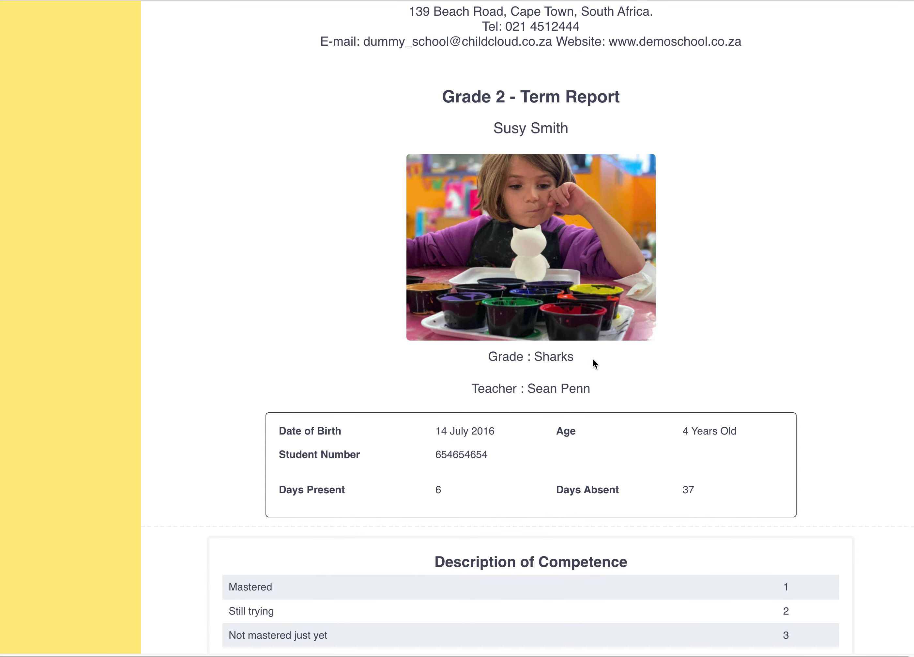
pyautogui.scroll(-2, 558, 381)
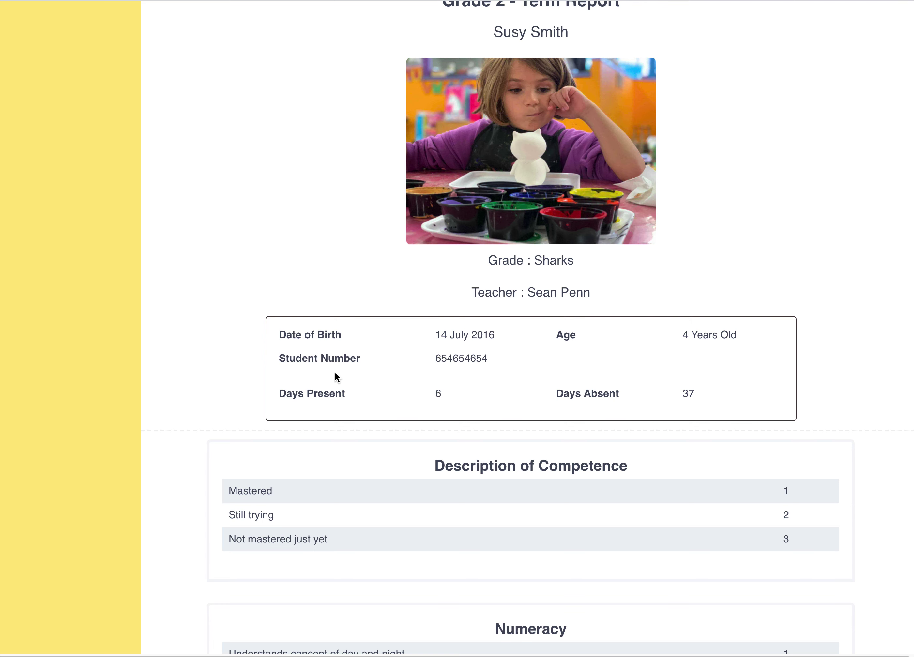
pyautogui.scroll(-3, 654, 364)
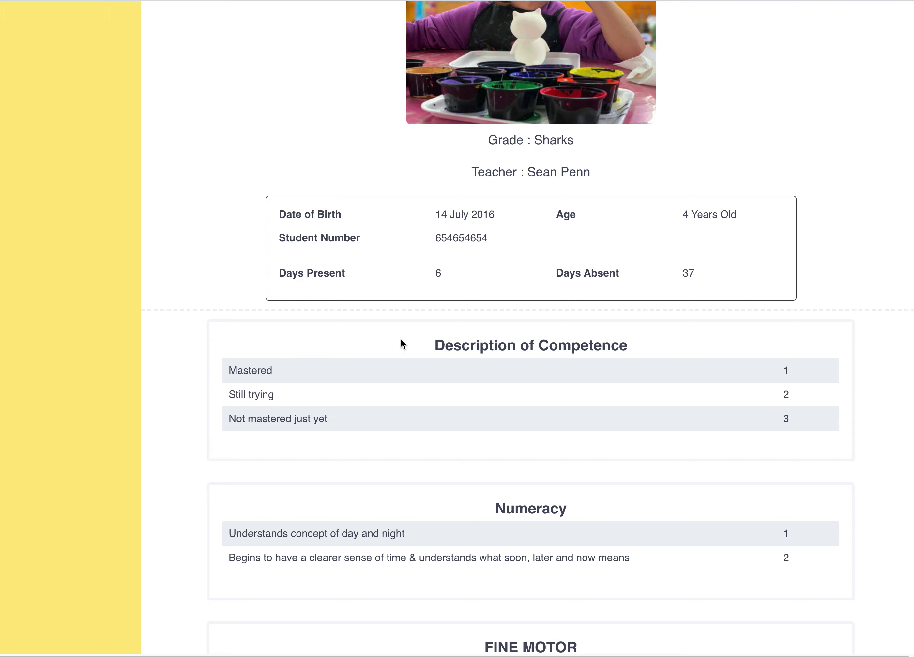
pyautogui.scroll(-6, 593, 360)
pyautogui.scroll(-6, 594, 359)
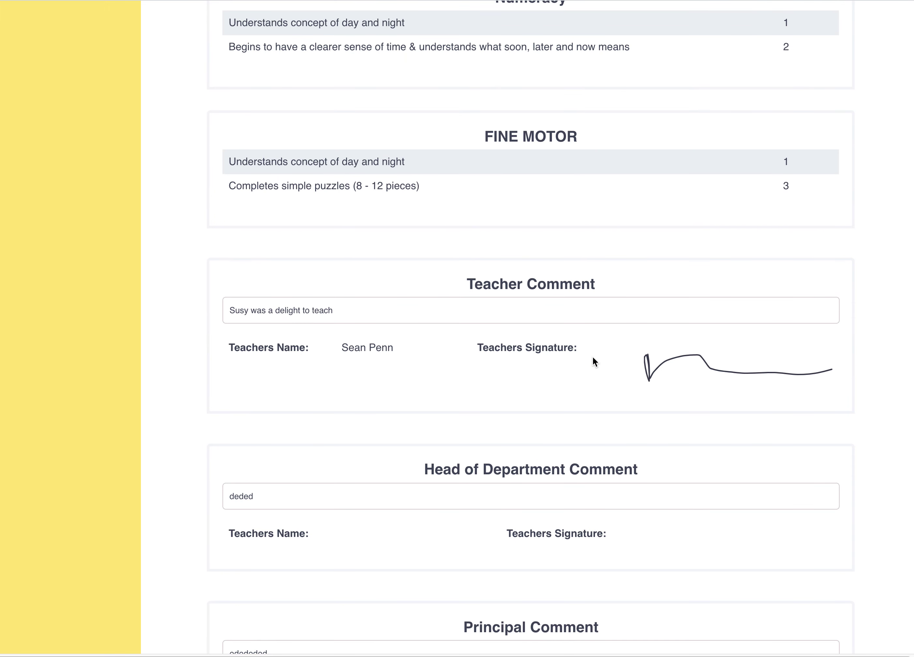
pyautogui.scroll(6, 593, 359)
pyautogui.scroll(3, 369, 174)
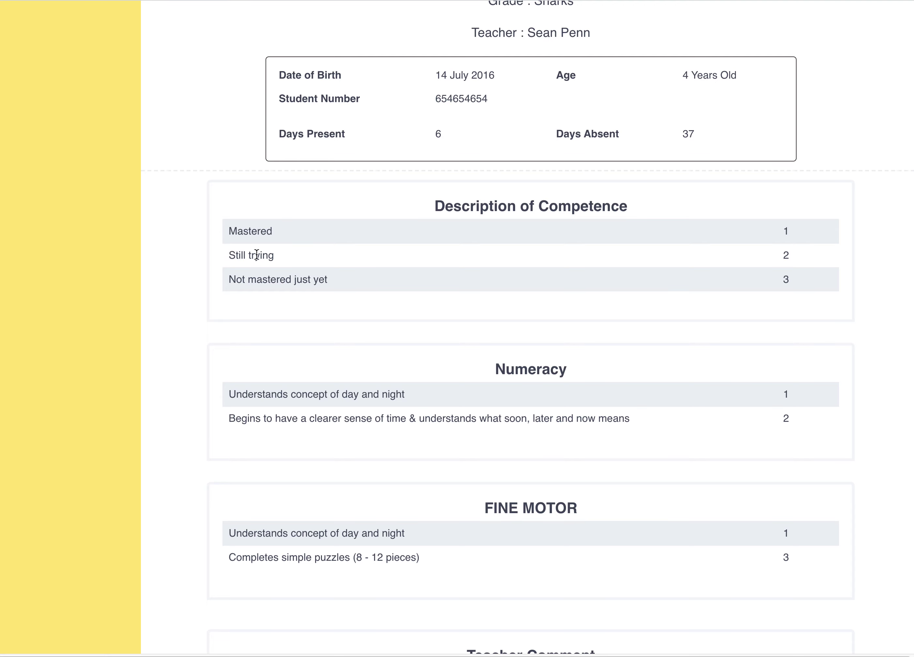
pyautogui.scroll(-4, 329, 288)
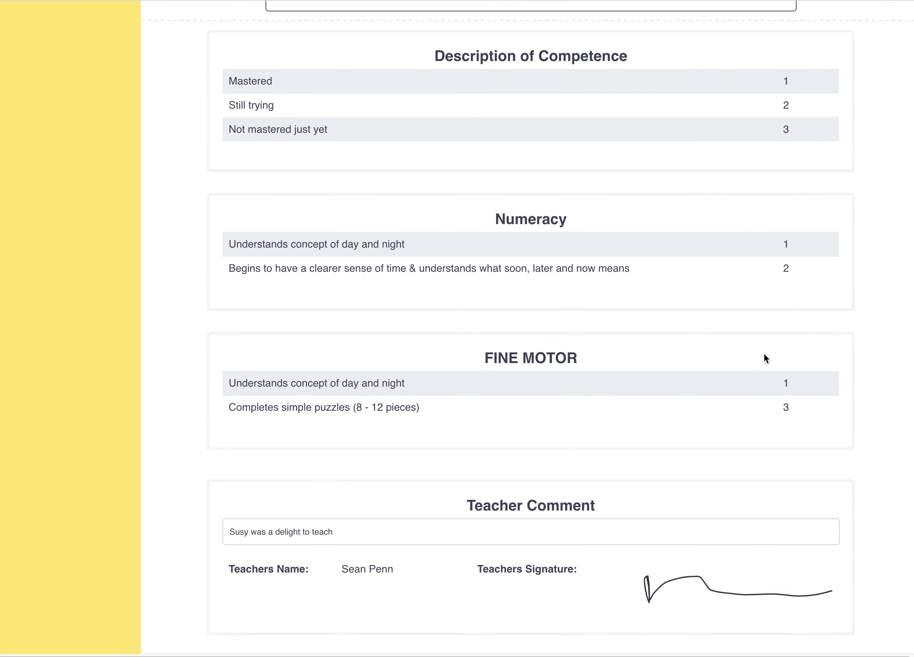
pyautogui.scroll(-3, 791, 411)
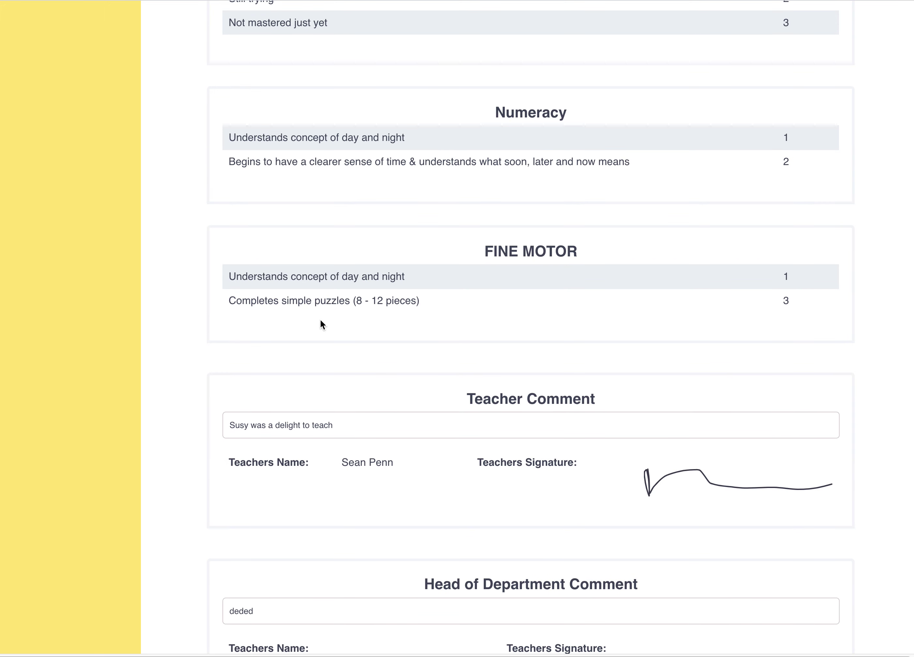
pyautogui.scroll(-3, 647, 298)
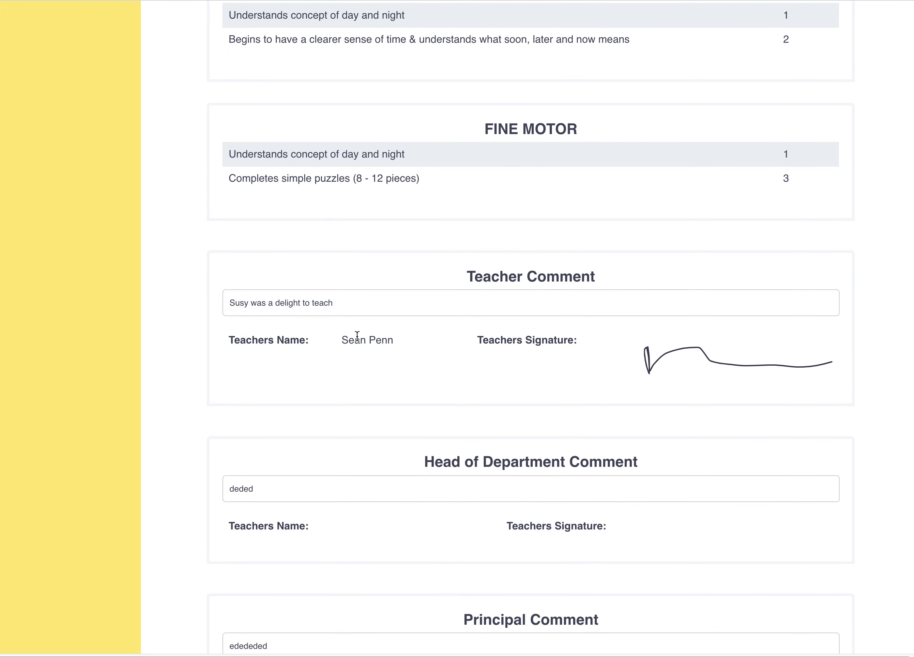
pyautogui.scroll(-3, 404, 361)
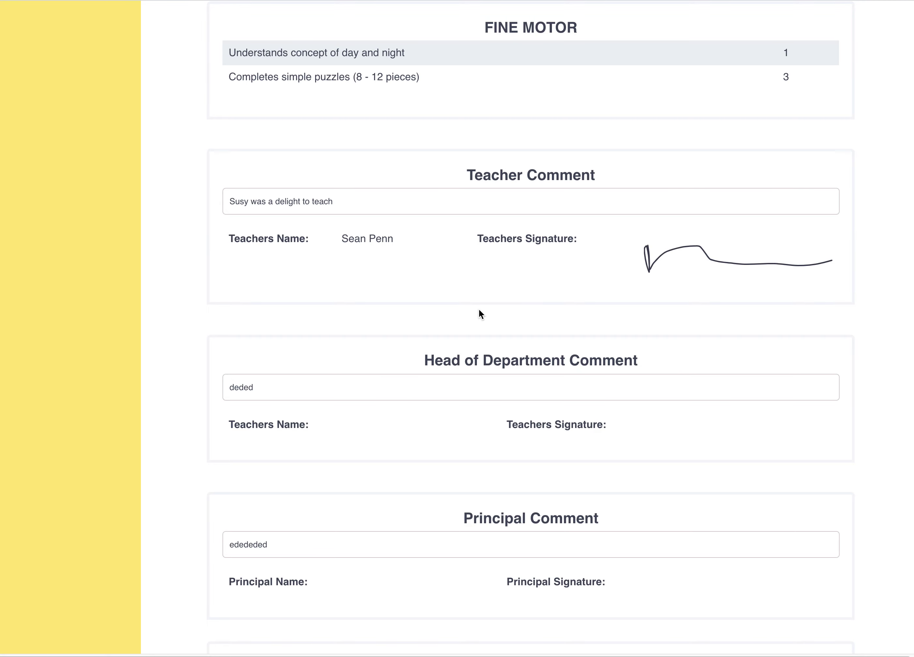
pyautogui.scroll(-3, 603, 521)
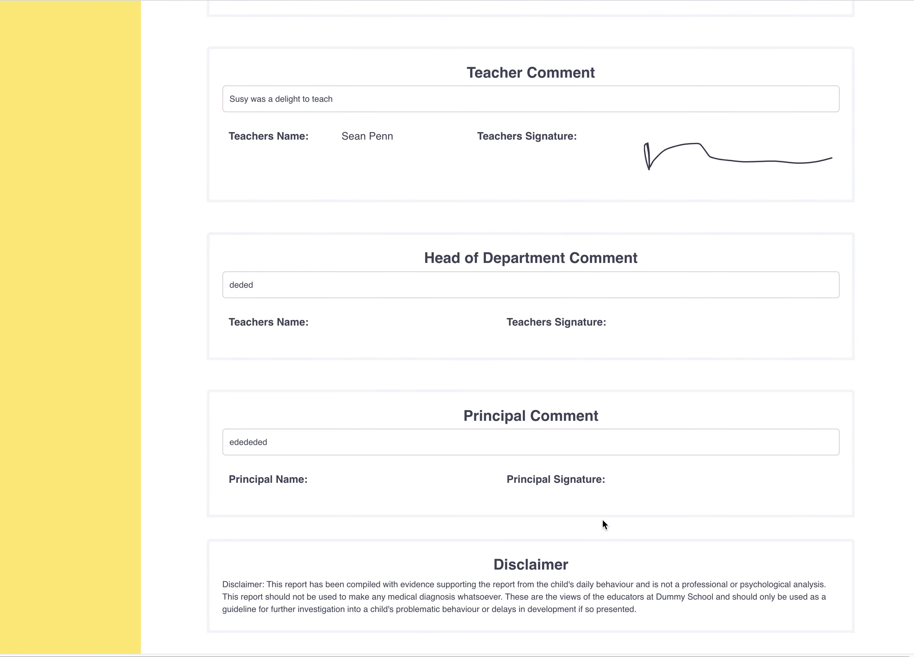
pyautogui.scroll(3, 740, 332)
pyautogui.scroll(15, 783, 310)
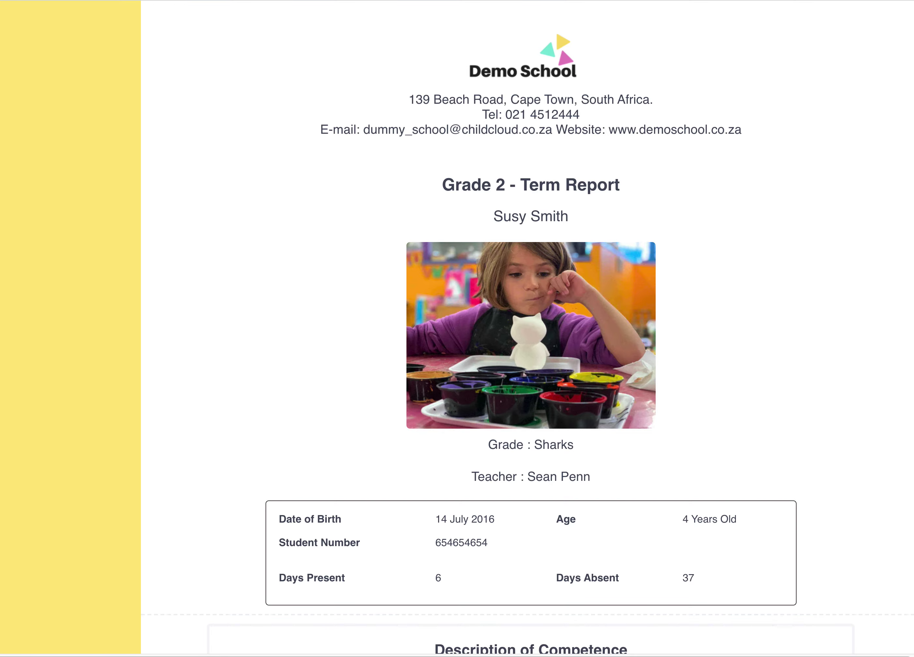
pyautogui.press('Escape')
# Open the full teacher profile page from the avatar menu
pyautogui.scroll(8, 751, 169)
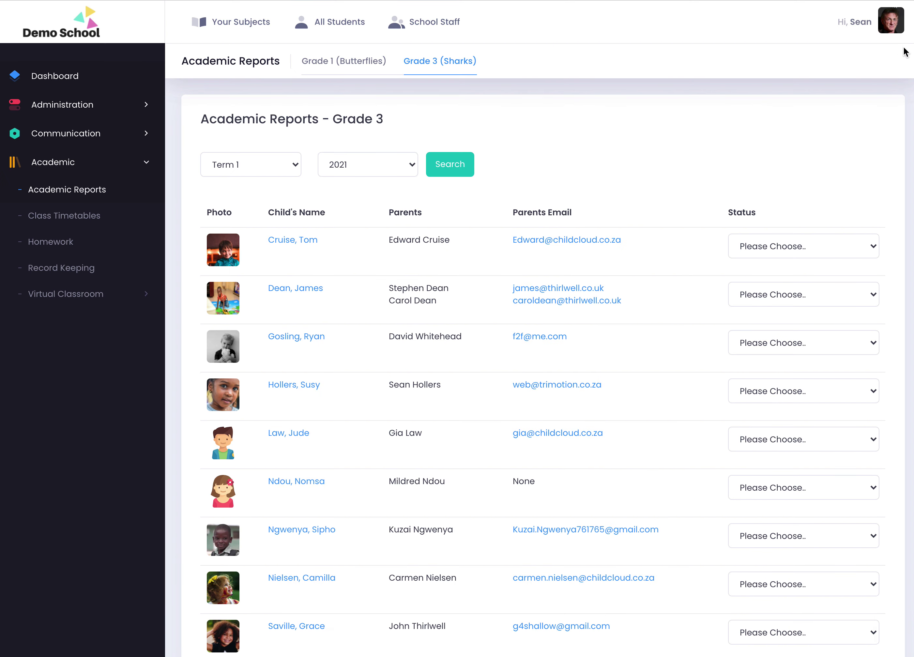
pyautogui.click(895, 27)
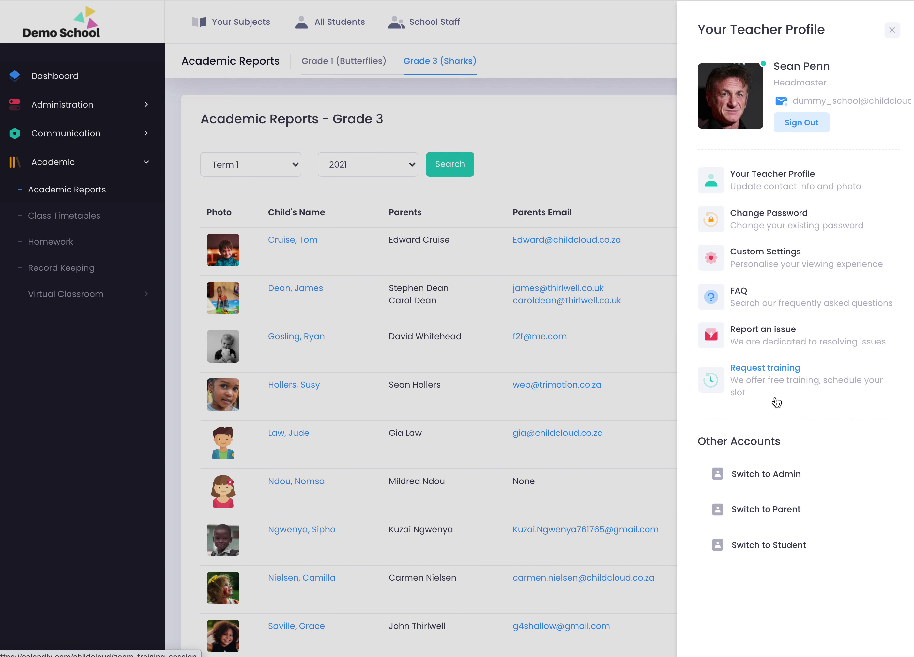
pyautogui.click(790, 179)
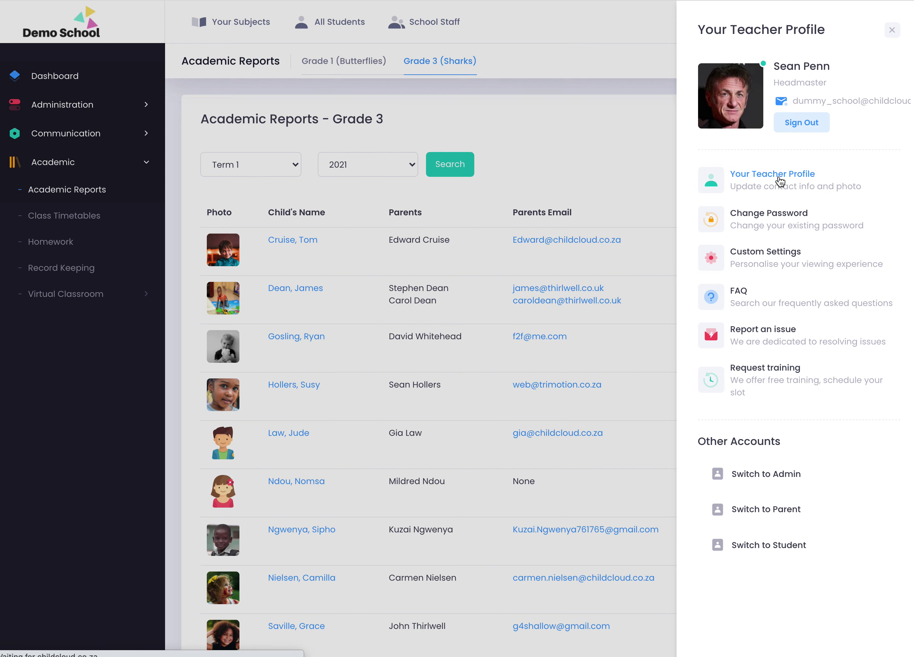
pyautogui.scroll(-5, 767, 320)
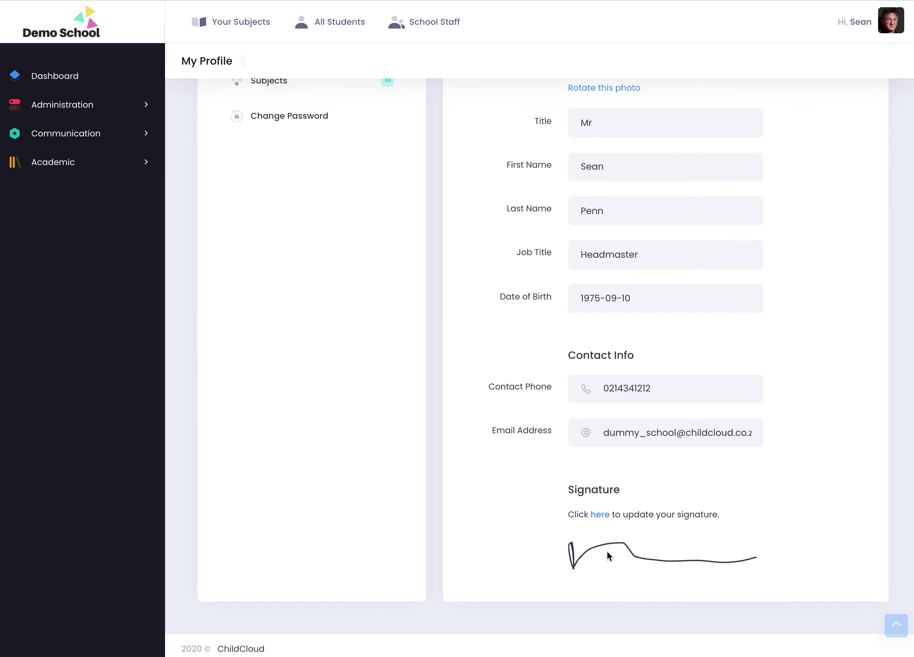
# Draw and submit a new signature, save the profile, and return to Academic Reports
pyautogui.click(599, 513)
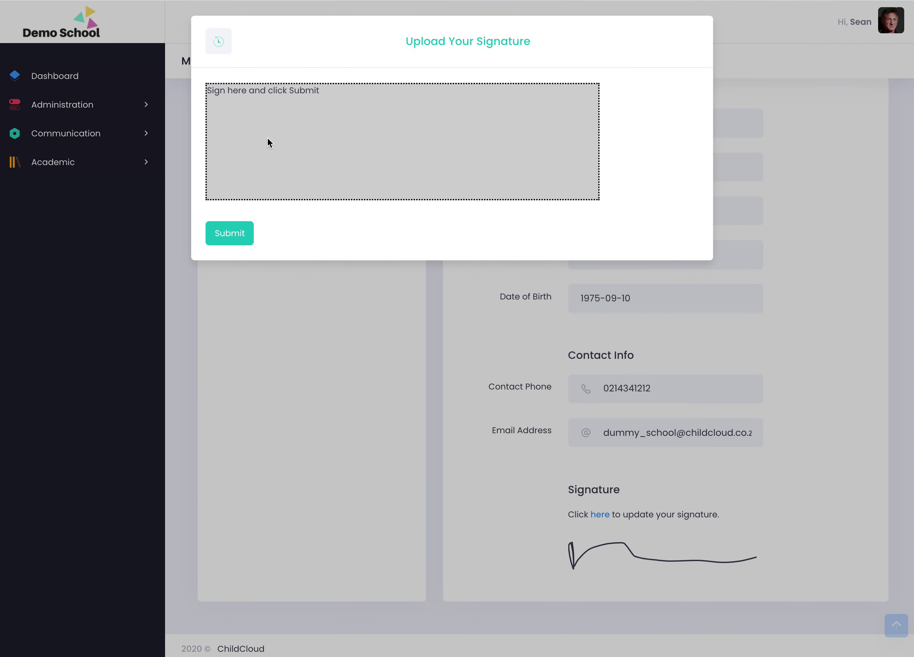
pyautogui.click(266, 144)
pyautogui.click(267, 138)
pyautogui.moveTo(267, 138)
pyautogui.mouseDown()
pyautogui.moveTo(279, 146)
pyautogui.moveTo(346, 134)
pyautogui.mouseUp()
pyautogui.click(229, 235)
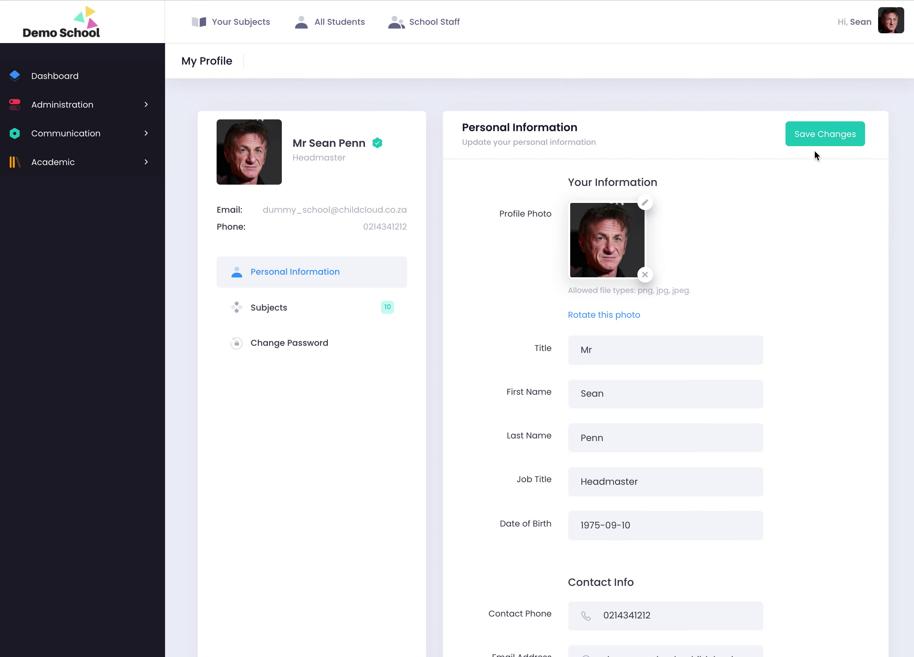
pyautogui.click(817, 137)
pyautogui.click(69, 161)
pyautogui.click(72, 194)
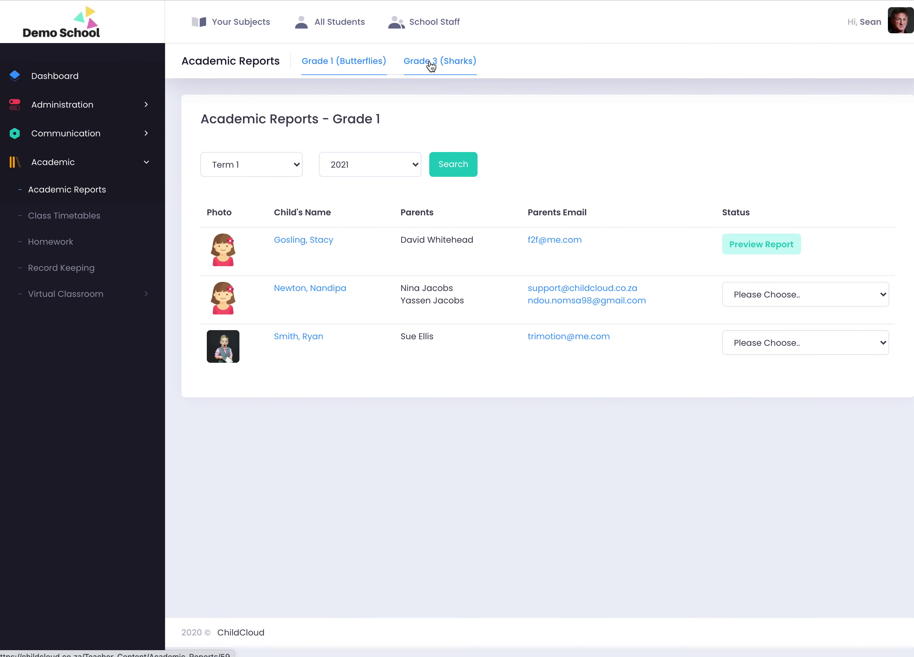
# Preview the ready Grade 3 (Sharks) student report, now showing the signature, then close it
pyautogui.click(432, 64)
pyautogui.scroll(-10, 340, 325)
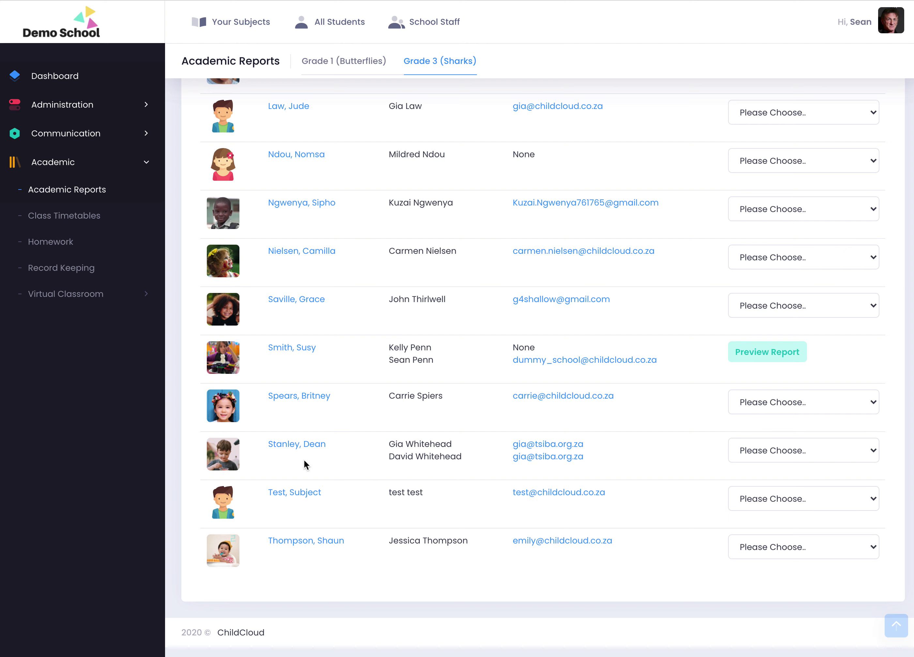
pyautogui.click(753, 349)
pyautogui.scroll(-5, 535, 352)
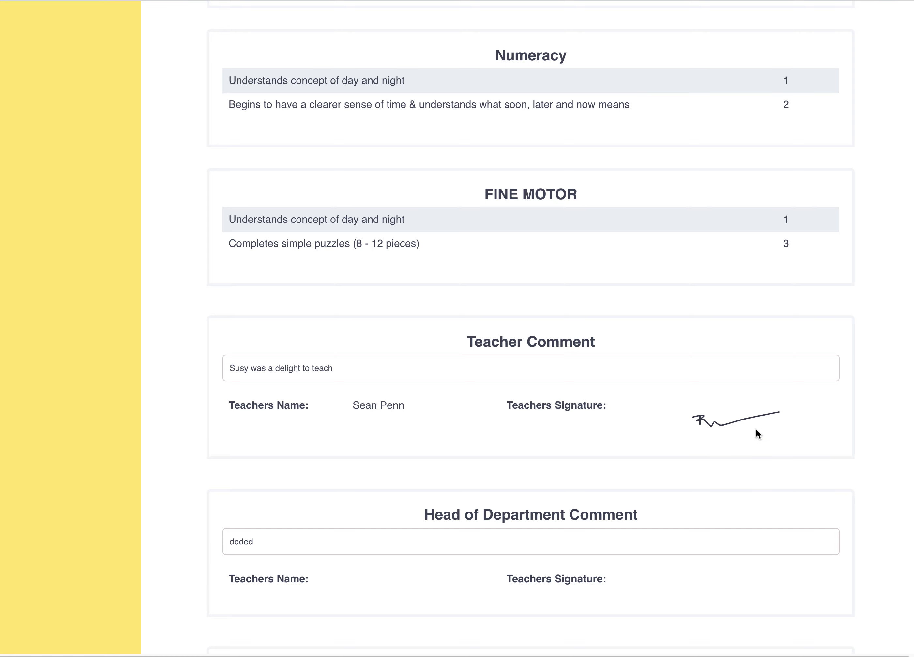
pyautogui.scroll(15, 755, 428)
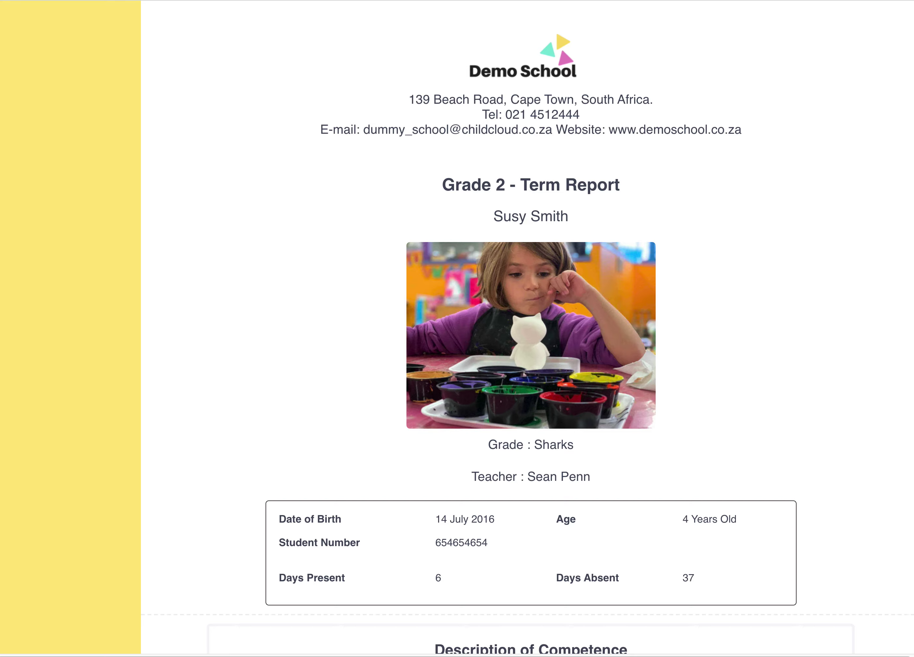
pyautogui.press('Escape')
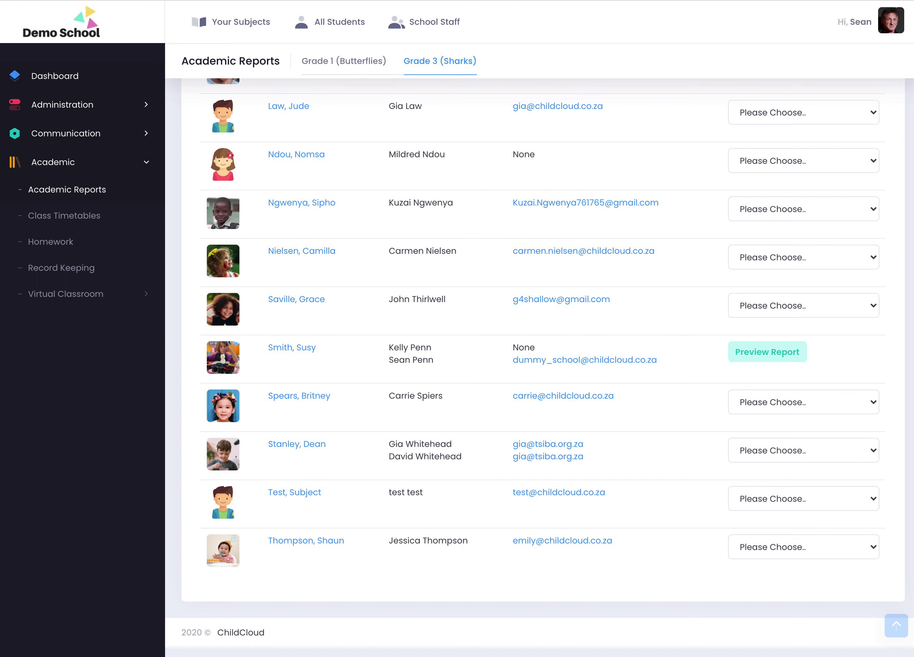
pyautogui.scroll(5, 593, 330)
pyautogui.scroll(-5, 406, 312)
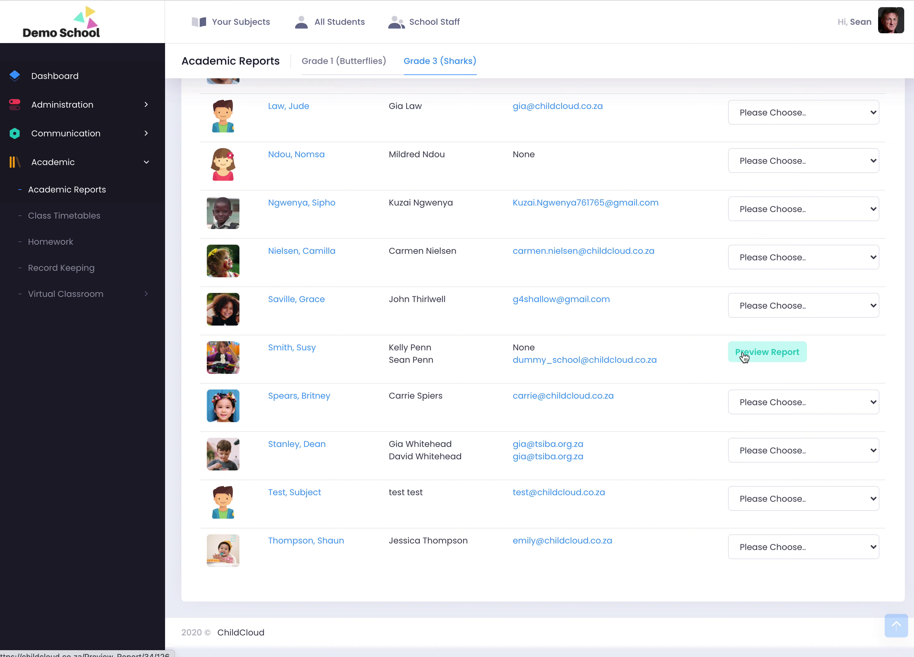
pyautogui.scroll(5, 709, 342)
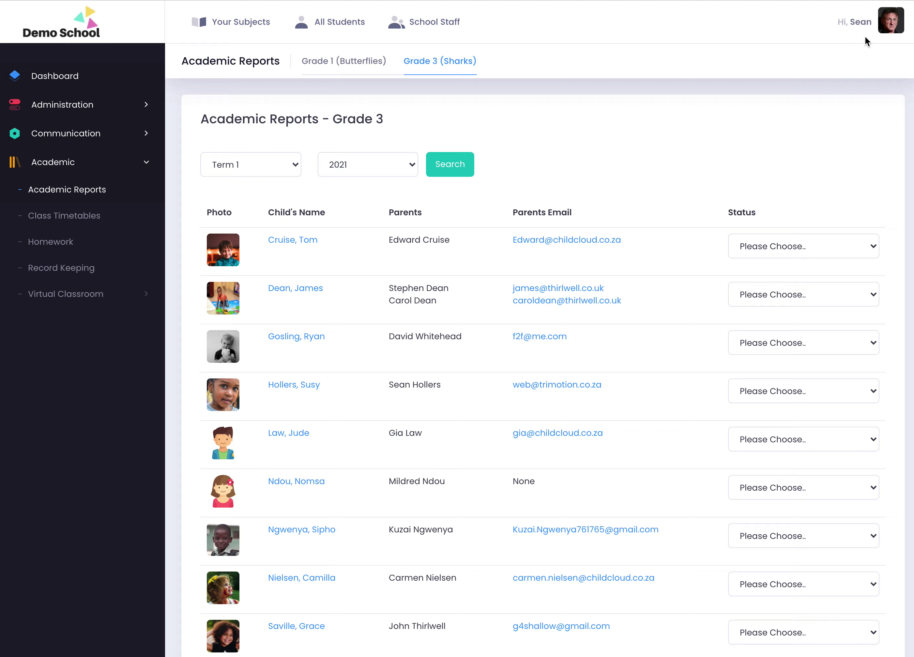
# Switch to the parent account and open the generated 2021 Term 1 report under Academic Reports
pyautogui.click(891, 20)
pyautogui.click(768, 510)
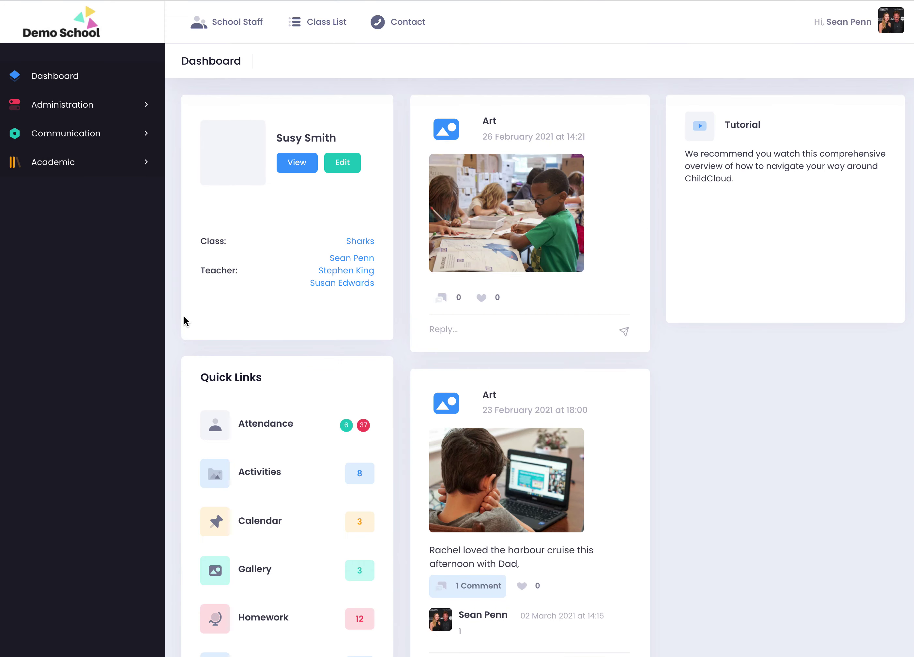
pyautogui.click(79, 161)
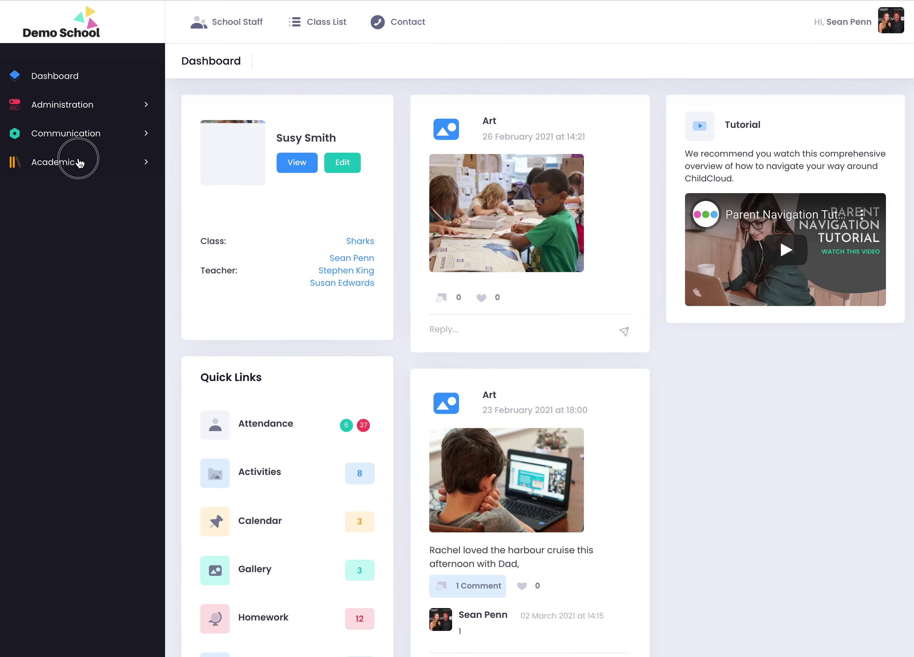
pyautogui.click(67, 188)
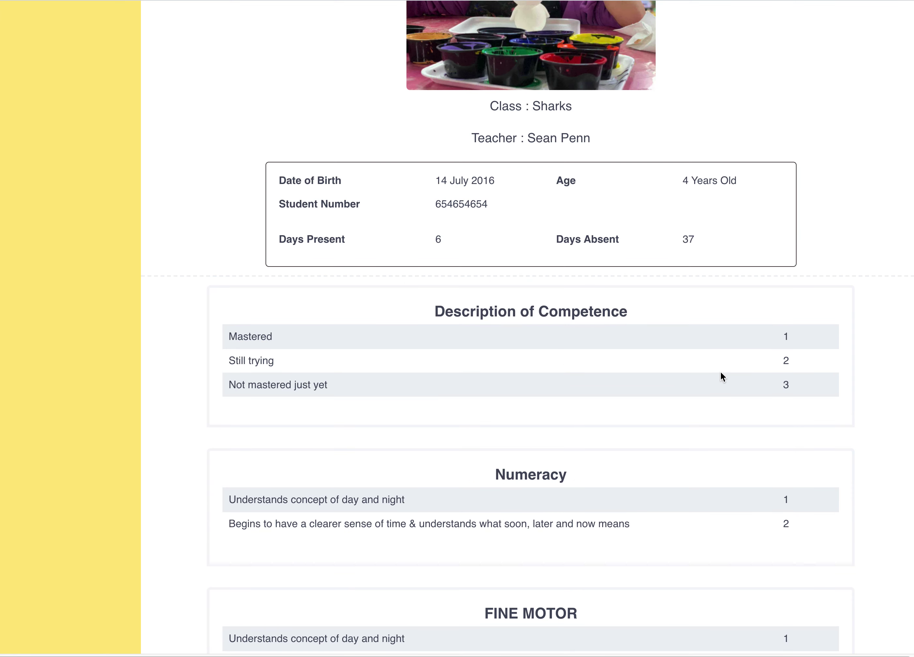
pyautogui.scroll(15, 720, 372)
pyautogui.scroll(4, 719, 373)
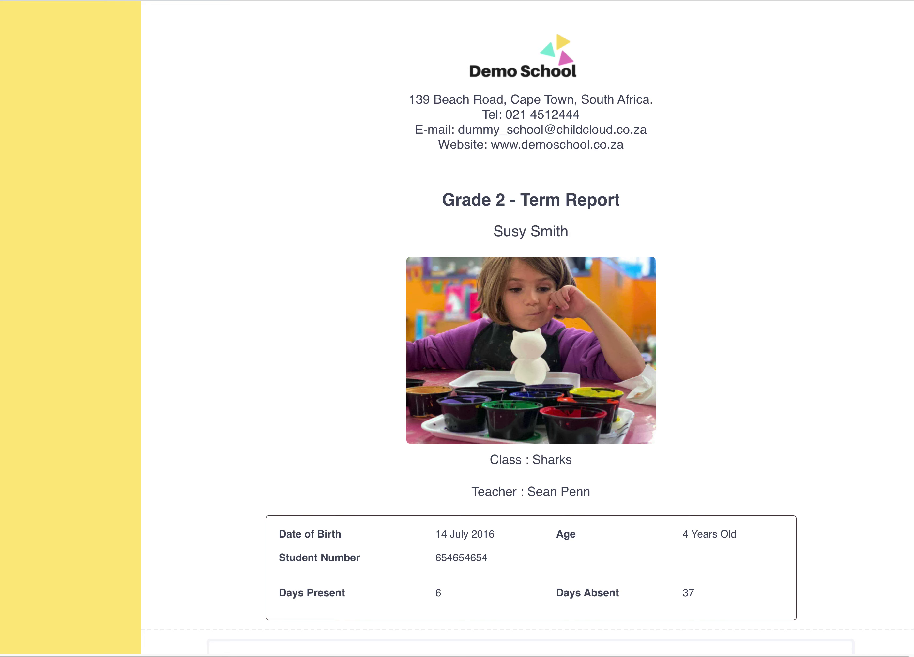
# Switch to the admin account and start a new template from the Academic Reports menu
pyautogui.press('Escape')
pyautogui.click(905, 10)
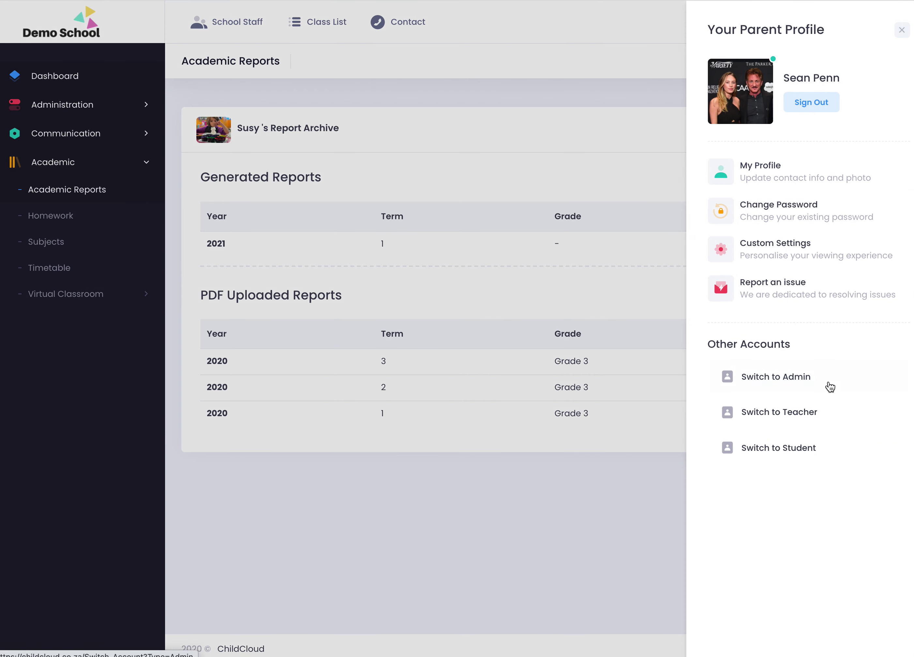
pyautogui.click(785, 381)
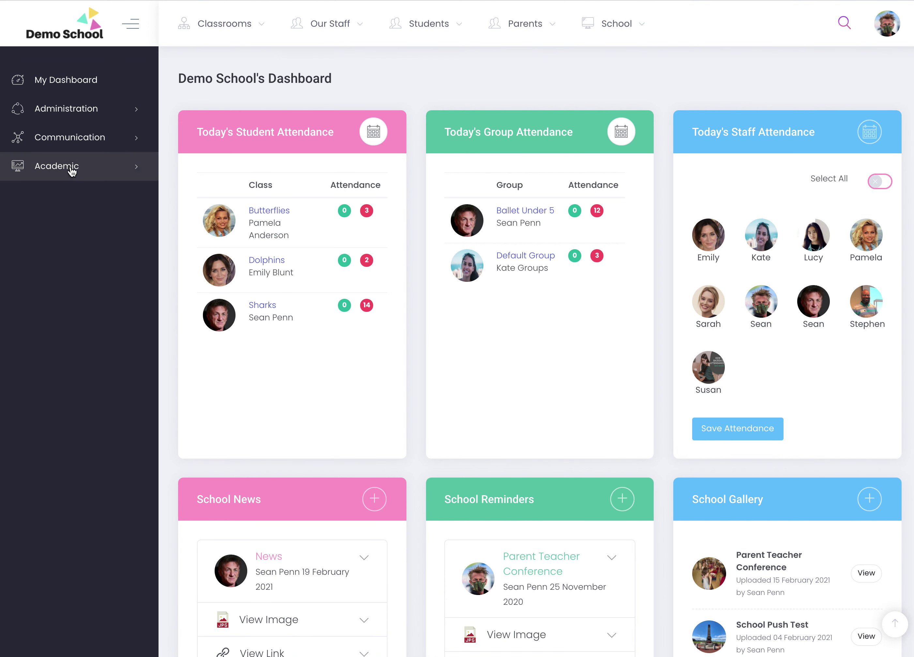
pyautogui.click(70, 166)
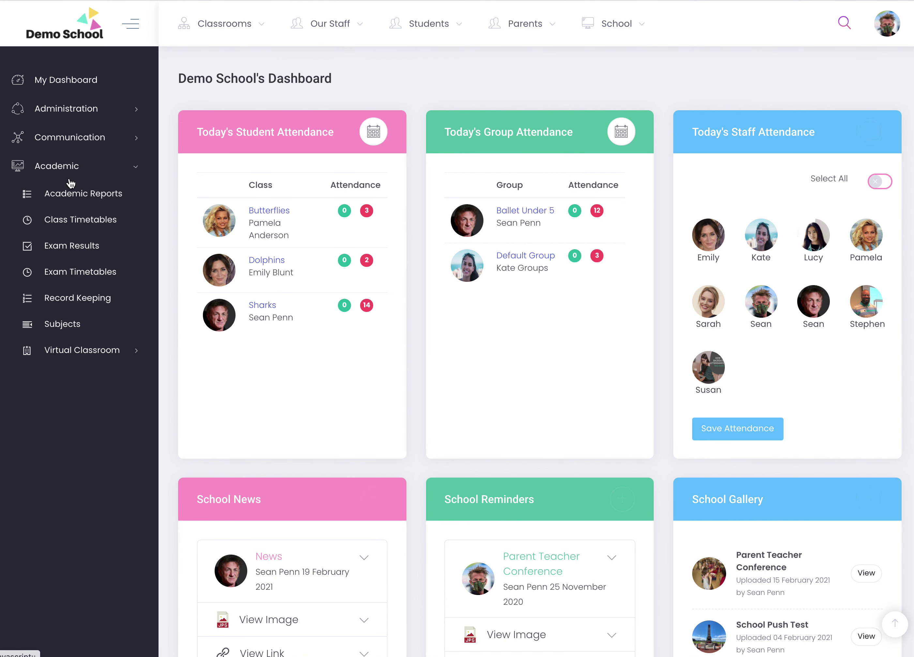
pyautogui.click(67, 194)
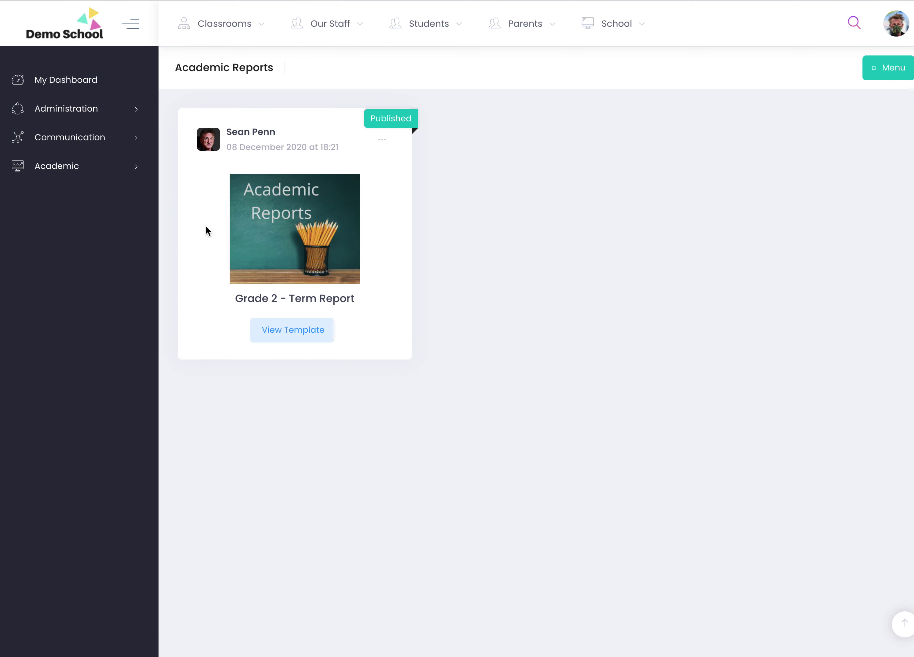
pyautogui.click(888, 66)
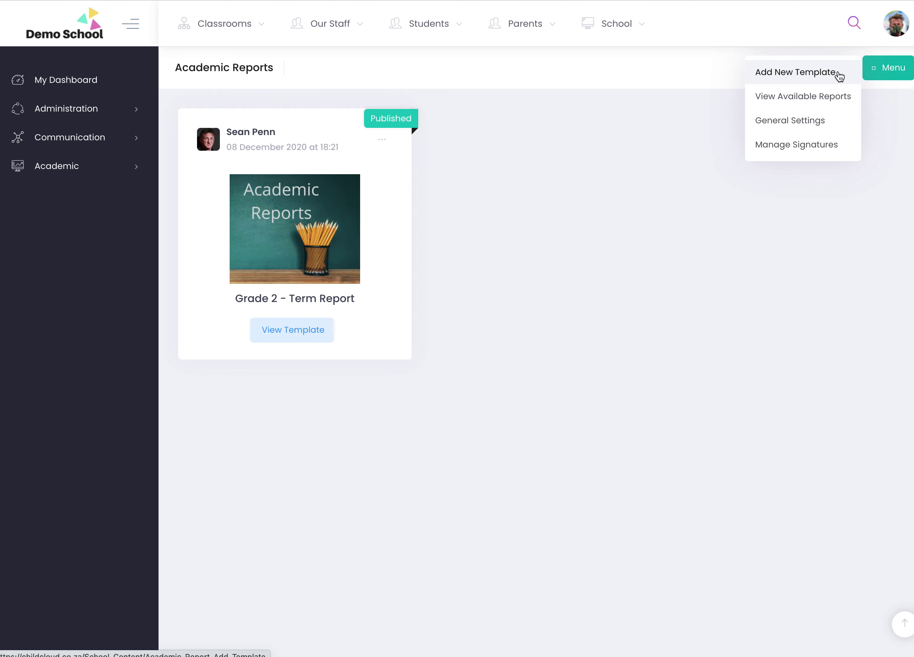
pyautogui.click(798, 76)
# Name the template 'Grade 3 Report Card', review its display toggles, and proceed to Manage Presets
pyautogui.scroll(-2, 498, 208)
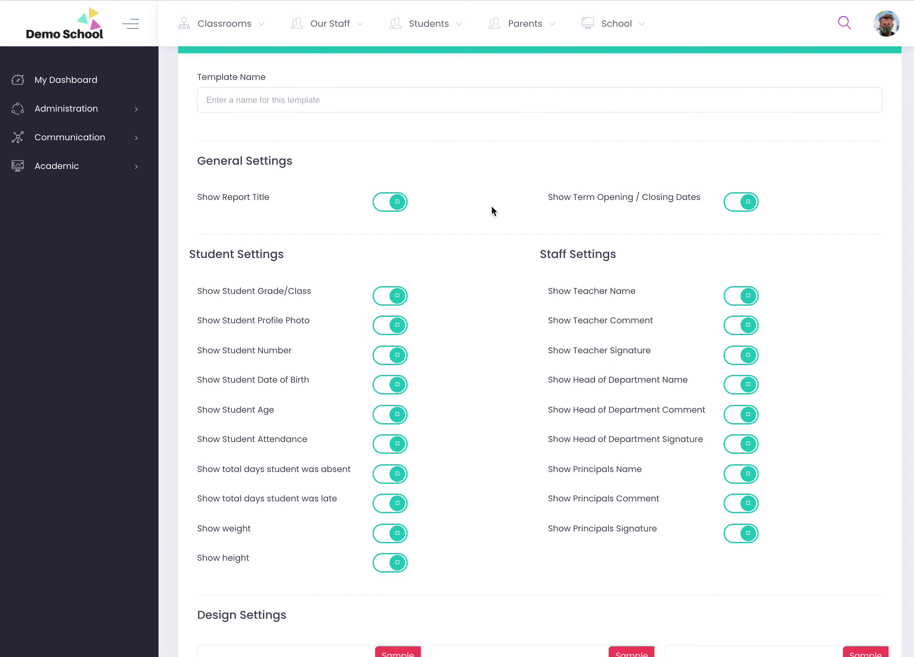
pyautogui.click(235, 99)
pyautogui.write('Grade ')
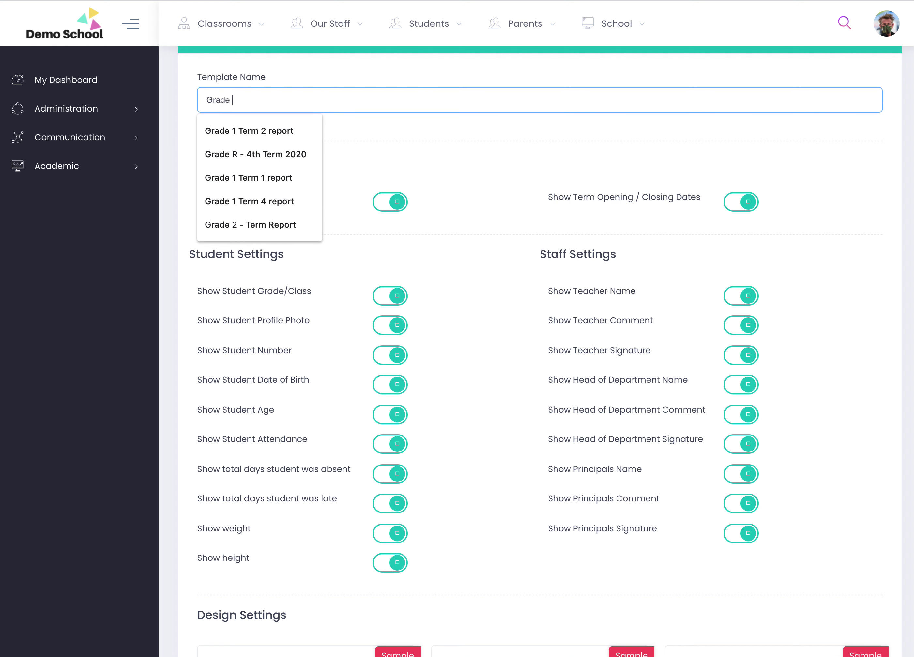
pyautogui.write('3')
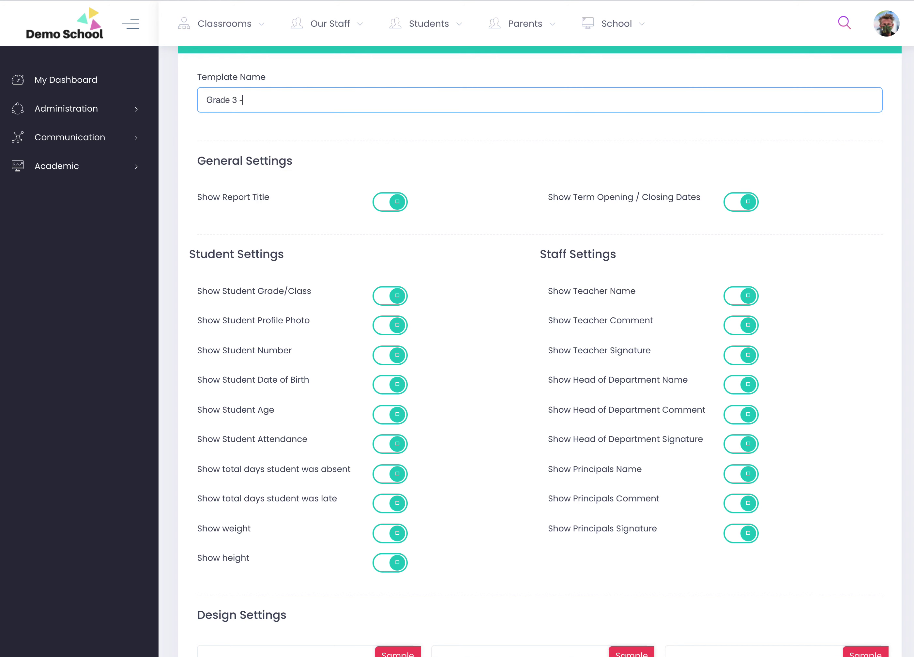
pyautogui.write(' Report Card')
pyautogui.click(429, 157)
pyautogui.click(398, 201)
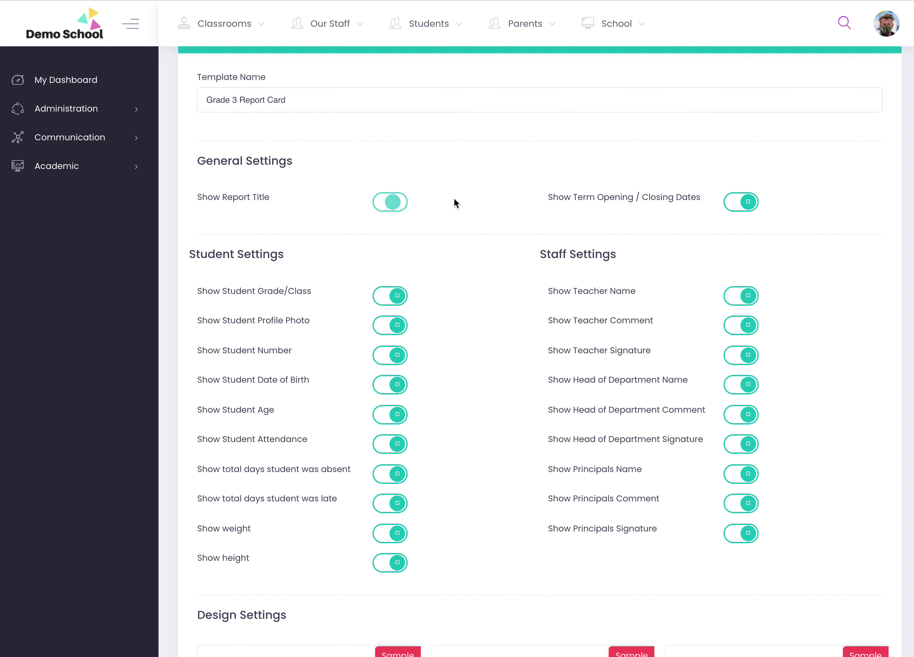
pyautogui.click(741, 207)
pyautogui.click(405, 204)
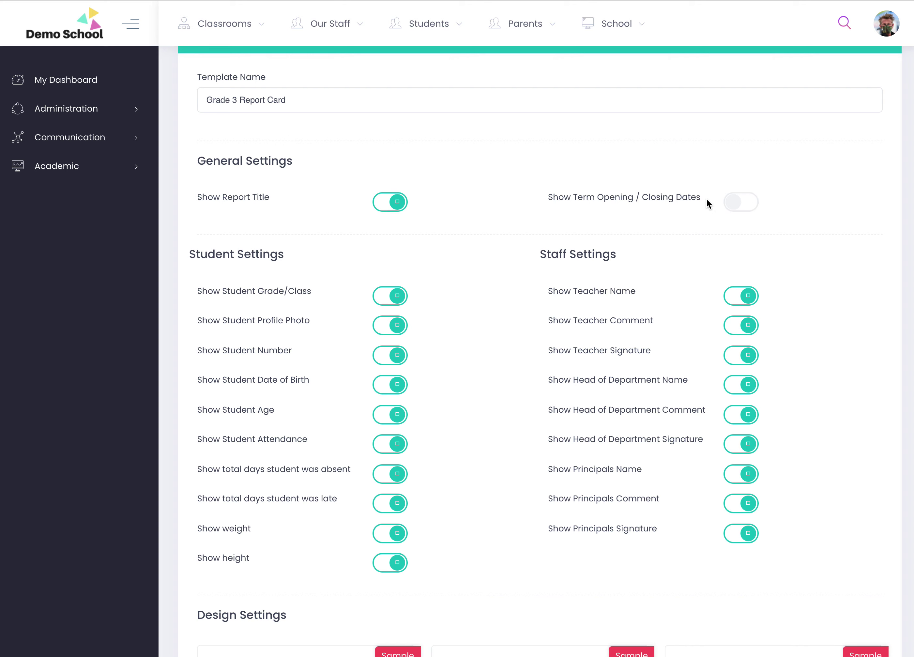
pyautogui.click(728, 209)
pyautogui.scroll(-10, 636, 348)
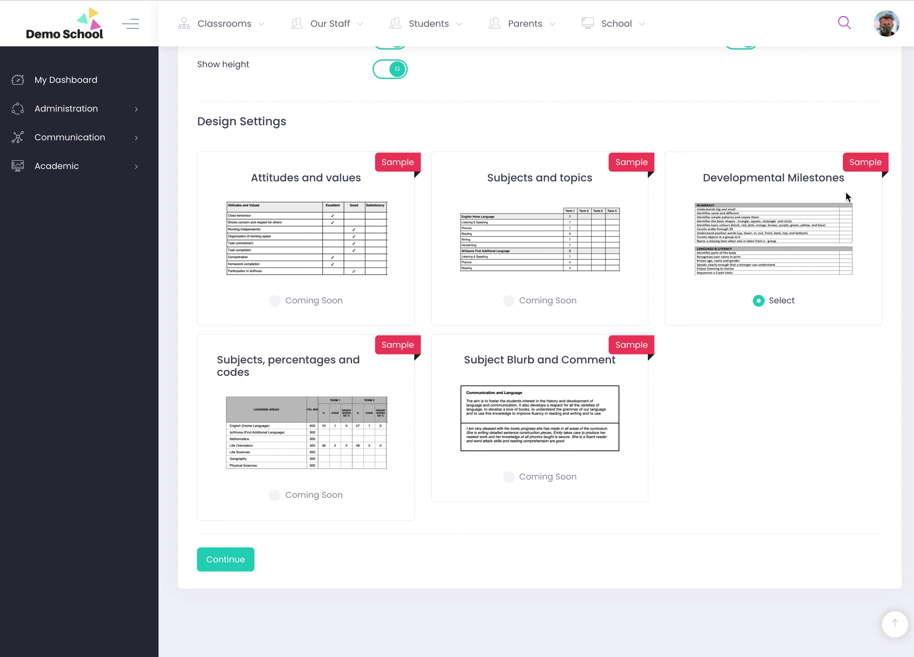
pyautogui.click(237, 559)
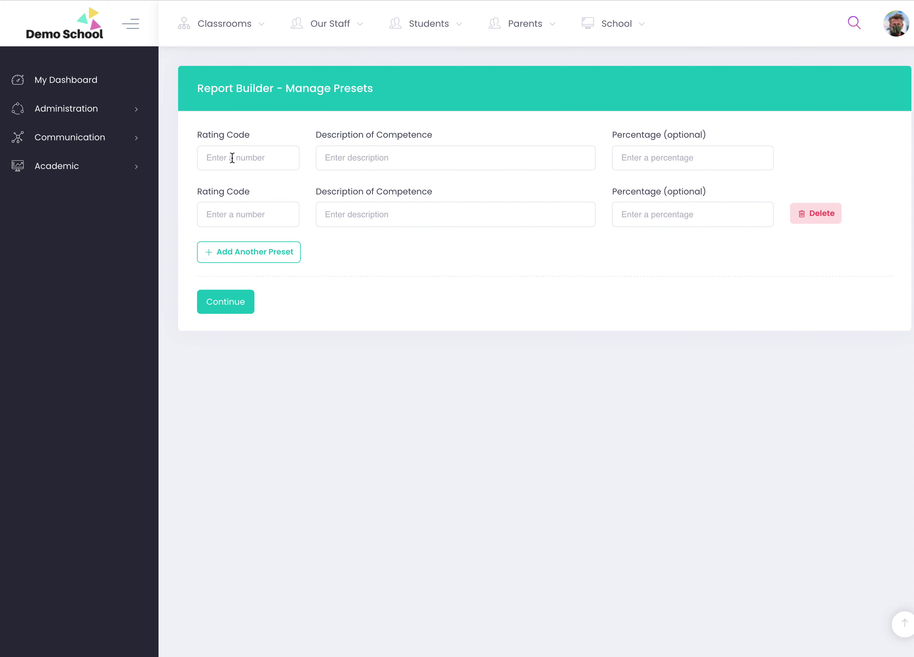
# Set rating presets 1 – Mastered and 2 – Still trying
pyautogui.click(232, 158)
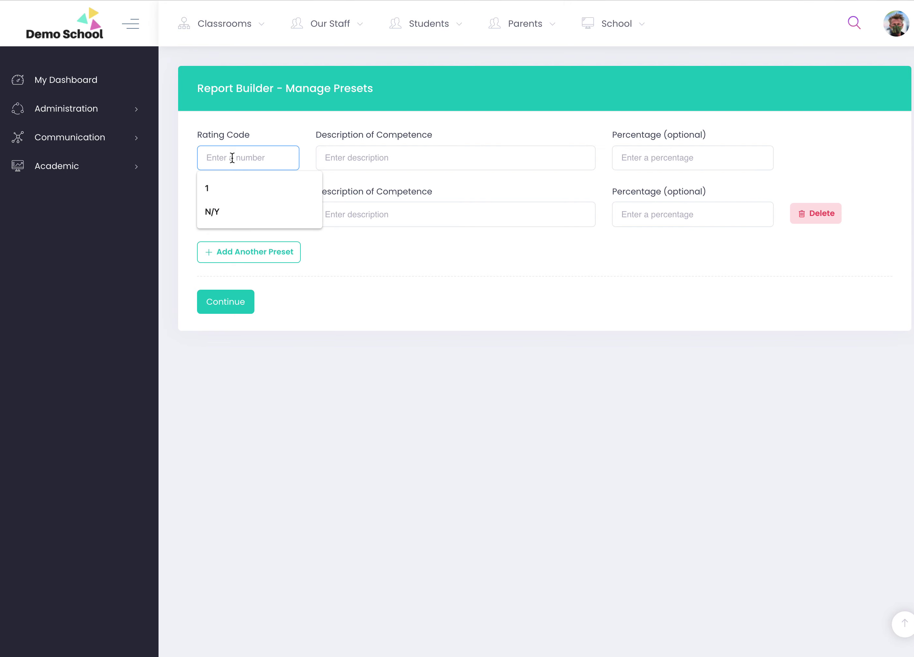
pyautogui.write('1')
pyautogui.click(366, 161)
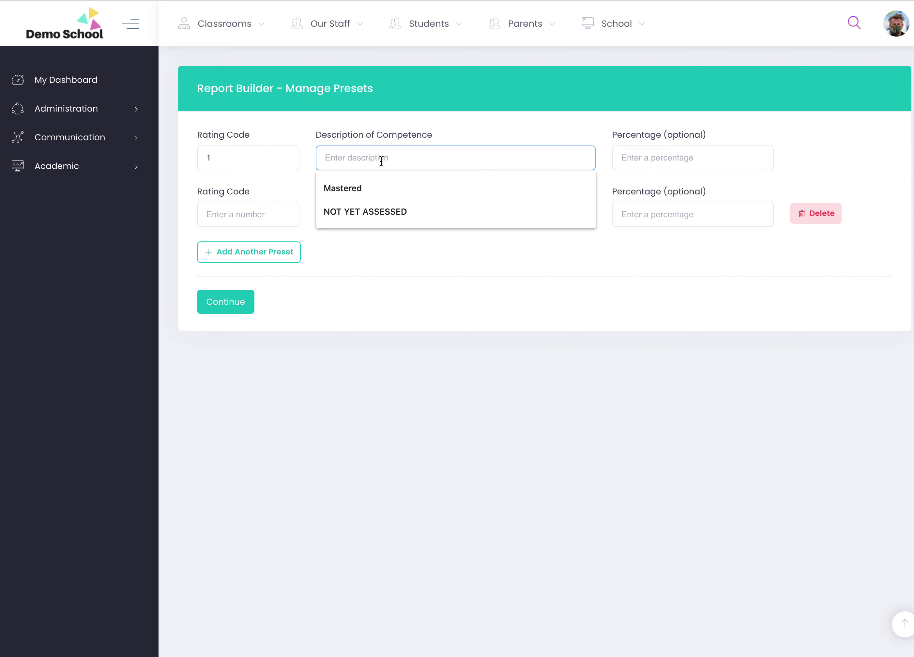
pyautogui.click(371, 187)
pyautogui.click(624, 158)
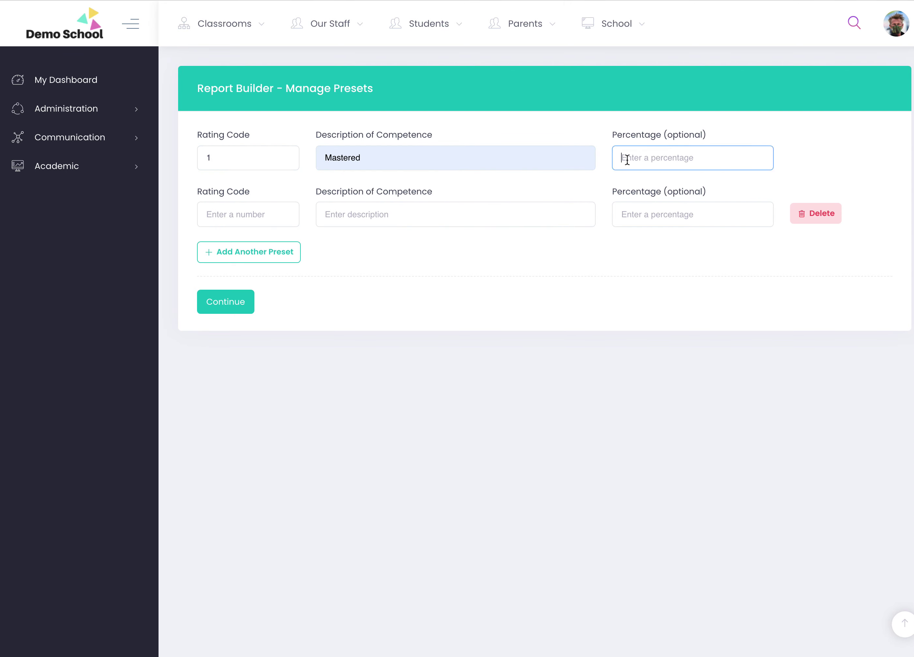
pyautogui.click(256, 219)
pyautogui.write('2')
pyautogui.click(361, 221)
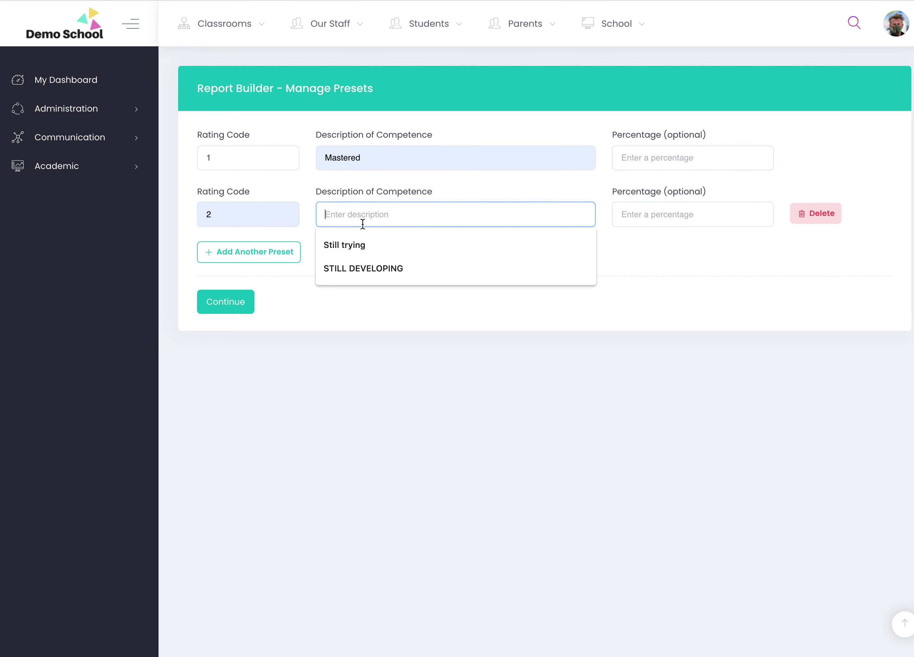
pyautogui.click(369, 243)
# Add a third rating preset, 3 – Not mastered just yet, and continue
pyautogui.click(272, 257)
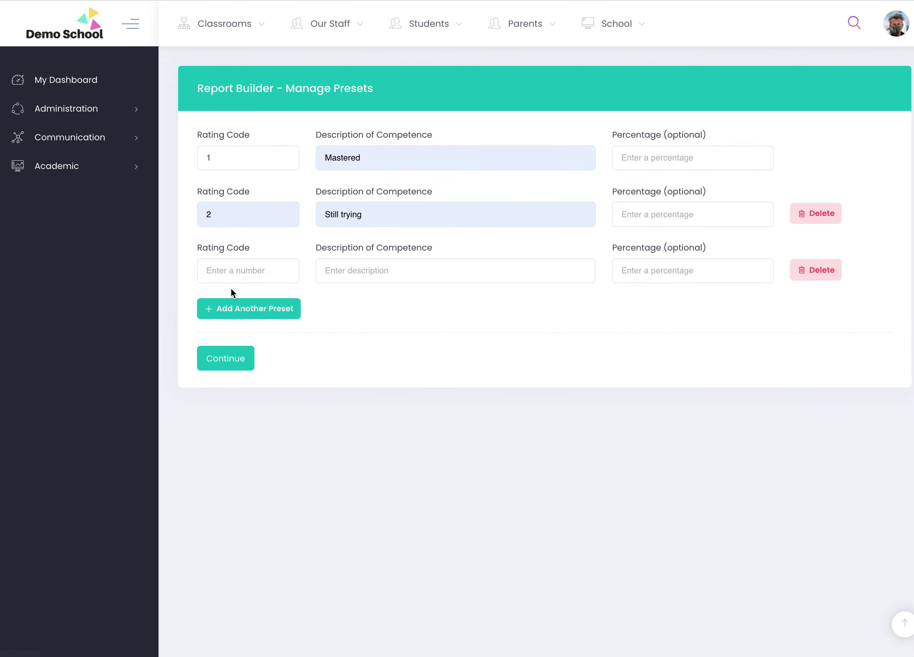
pyautogui.click(224, 267)
pyautogui.click(227, 301)
pyautogui.click(382, 276)
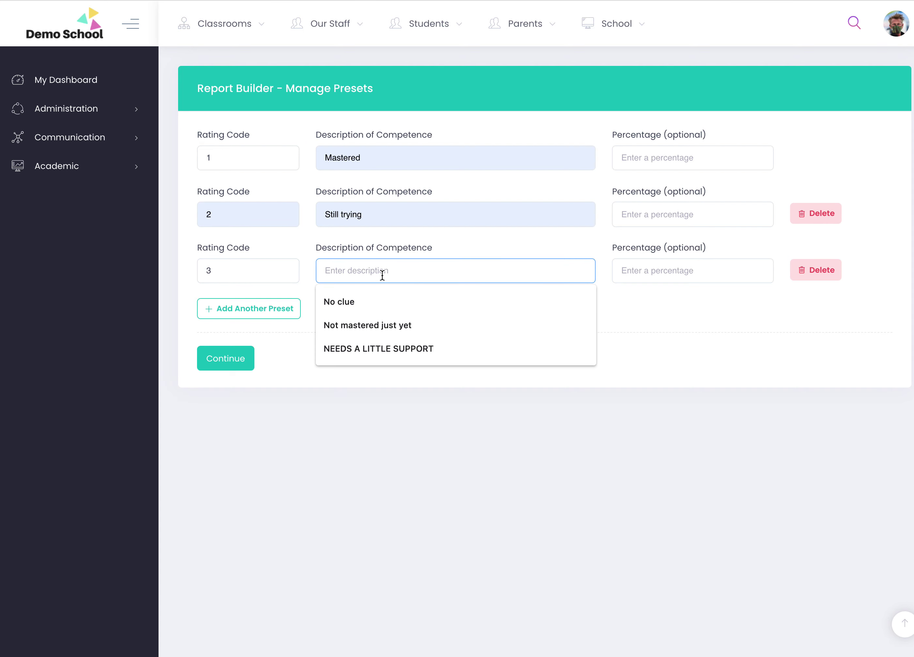
pyautogui.click(340, 328)
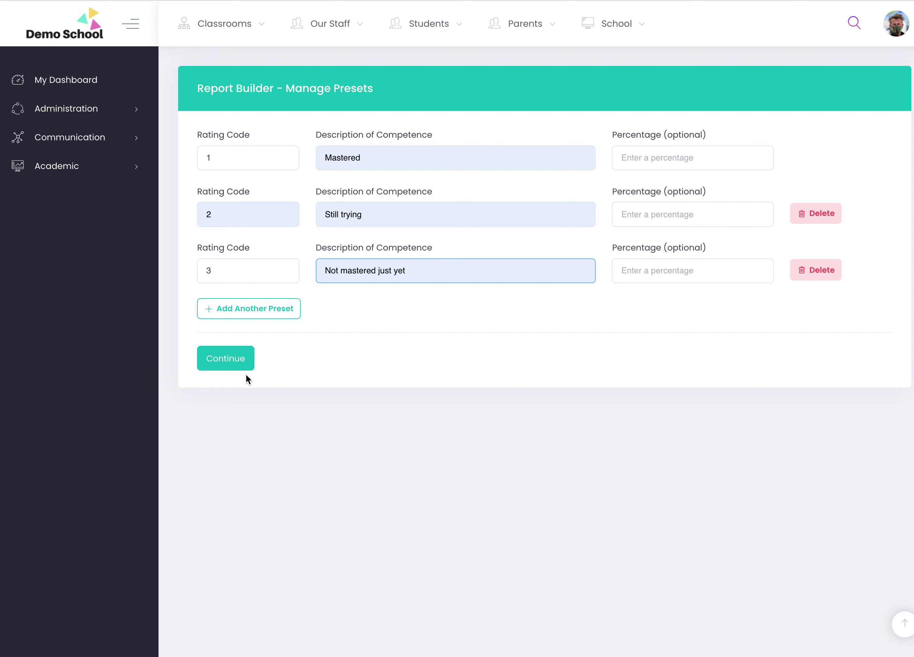
pyautogui.click(227, 361)
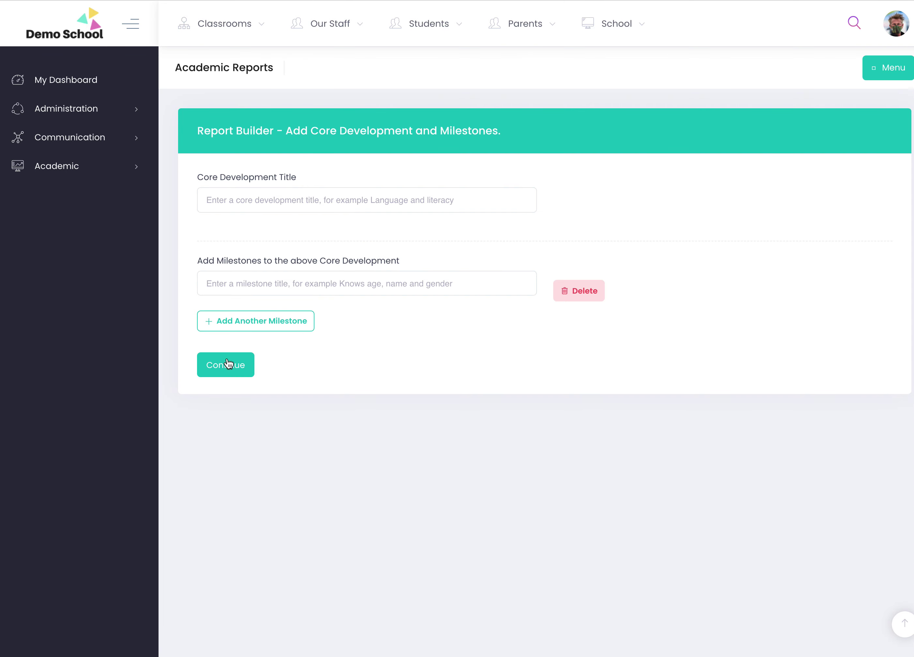
# Save the Numeracy development area with milestone 'Understands concept of day and night'
pyautogui.click(231, 200)
pyautogui.click(234, 230)
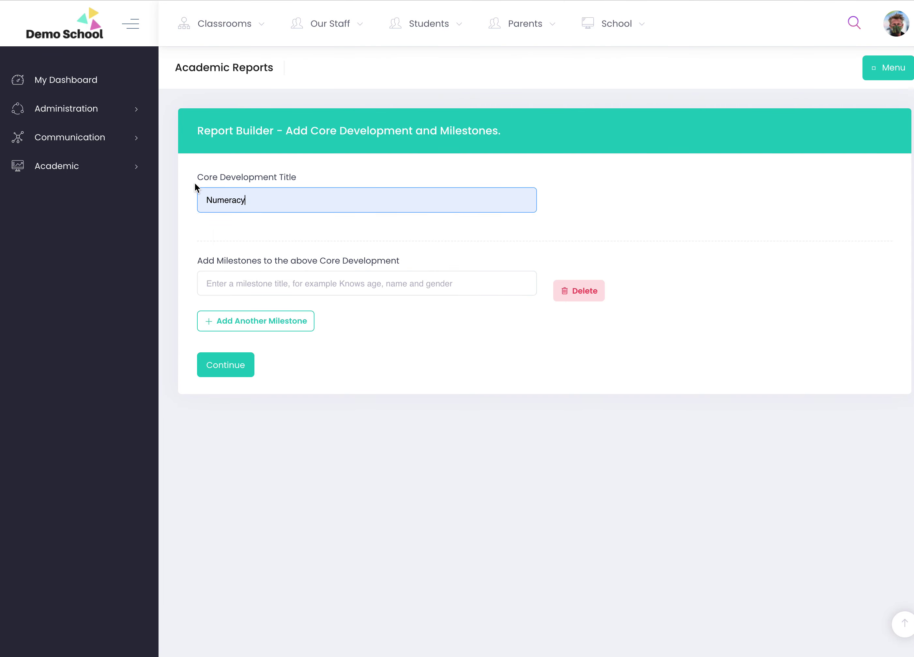
pyautogui.click(248, 293)
pyautogui.click(255, 328)
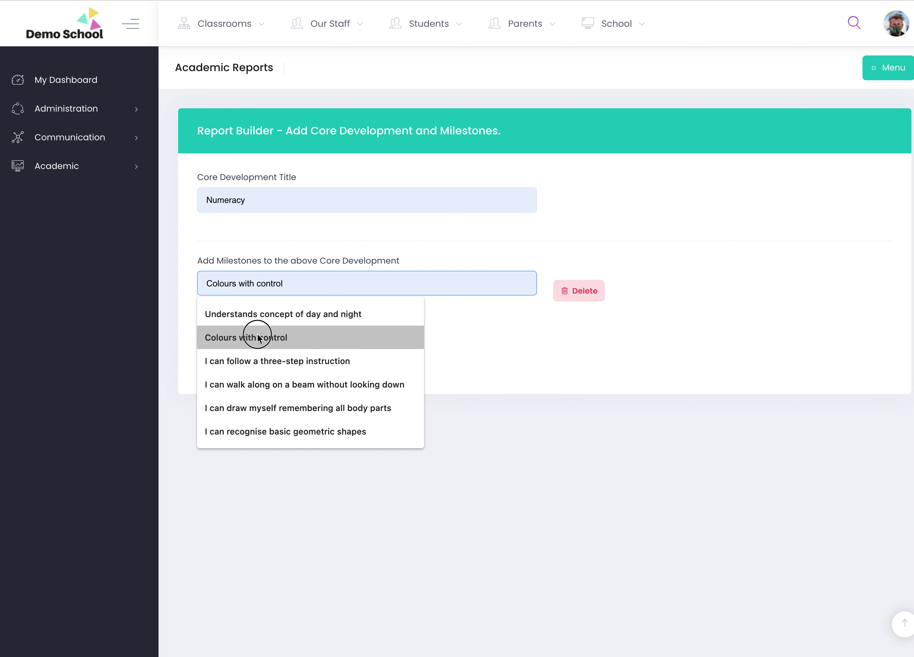
pyautogui.moveTo(304, 285); pyautogui.dragTo(179, 278)
pyautogui.press('BackSpace')
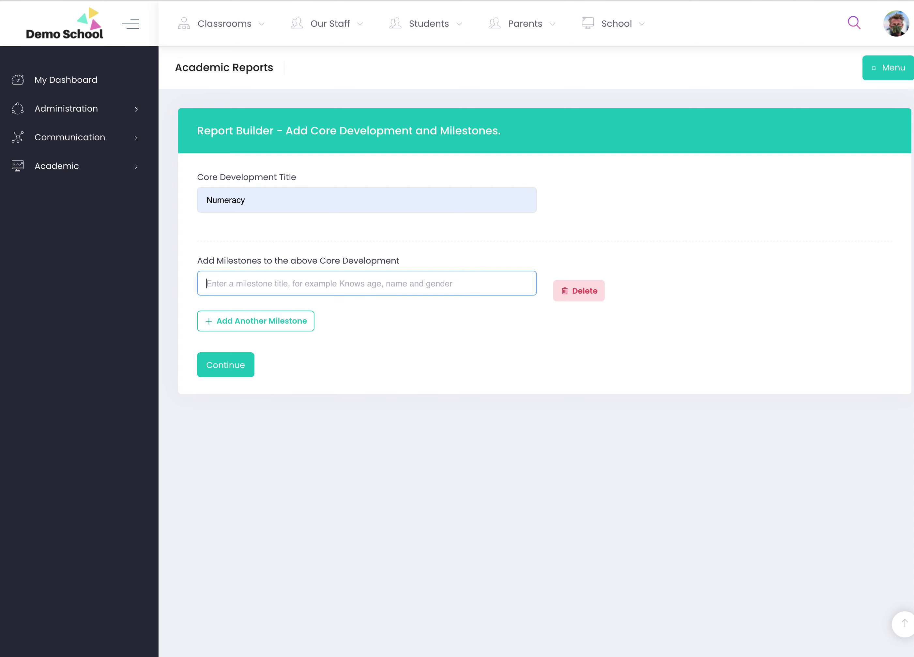
pyautogui.click(299, 281)
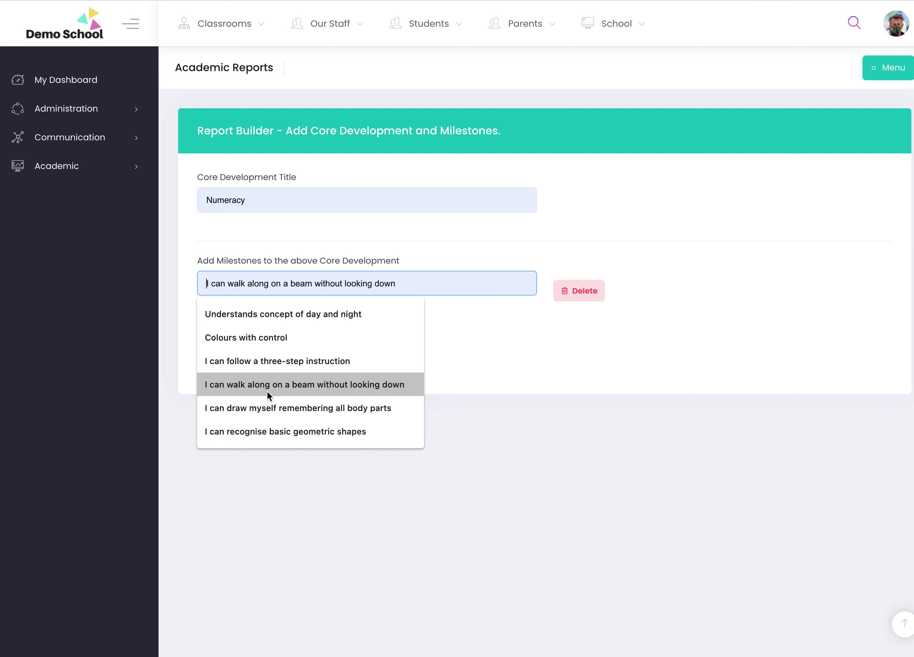
pyautogui.click(289, 316)
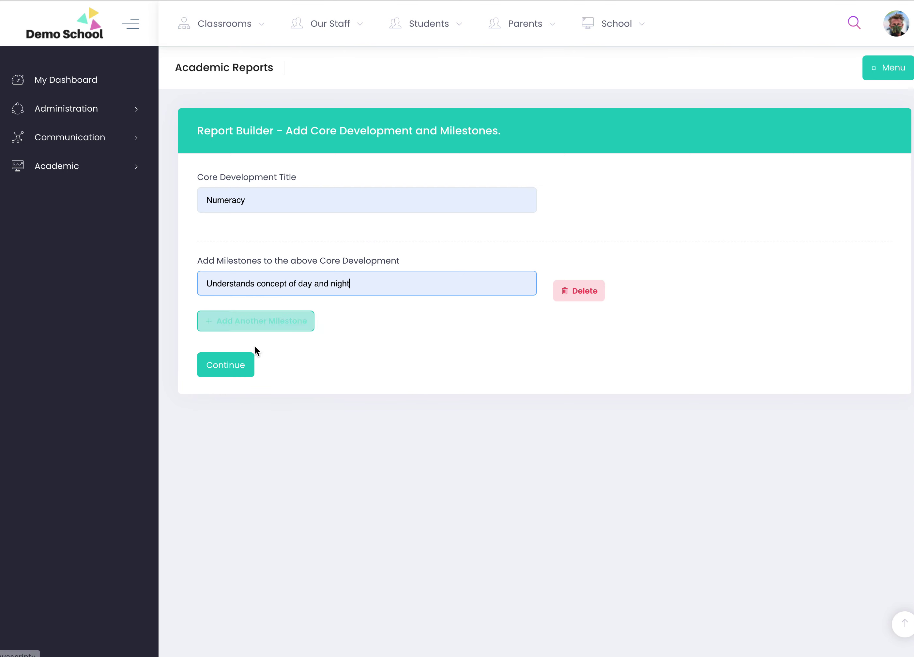
pyautogui.click(226, 367)
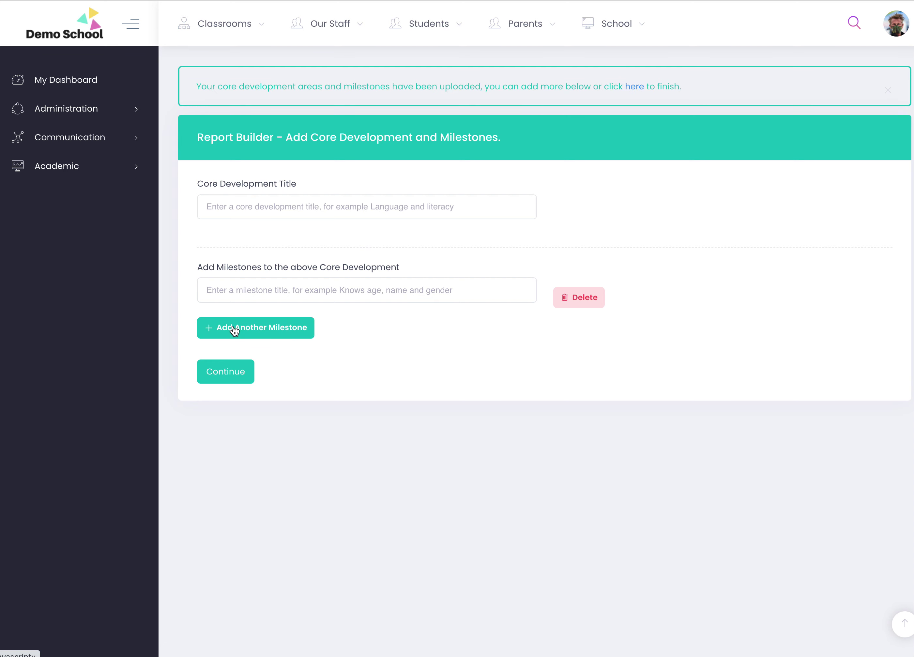
# Save a FINE MOTOR area with milestone 'Colours with control' and return to templates
pyautogui.click(241, 208)
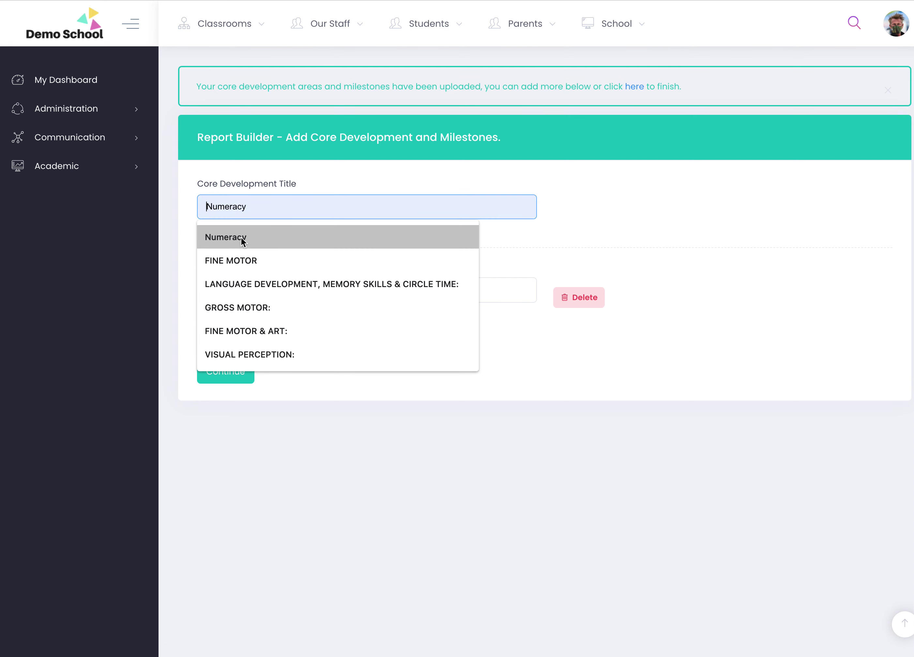
pyautogui.click(240, 260)
pyautogui.click(241, 290)
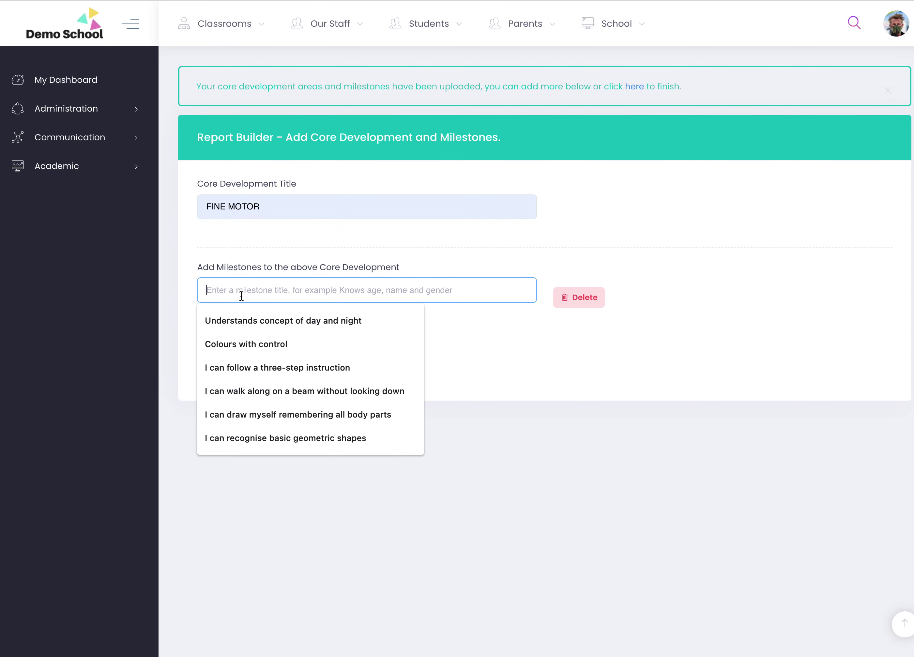
pyautogui.click(255, 336)
pyautogui.click(231, 371)
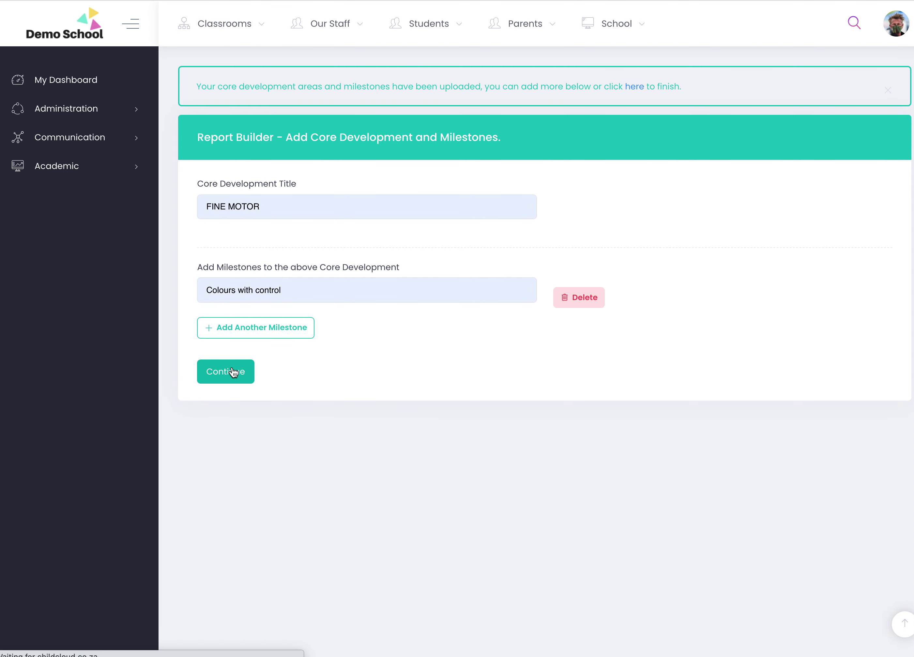
pyautogui.click(635, 87)
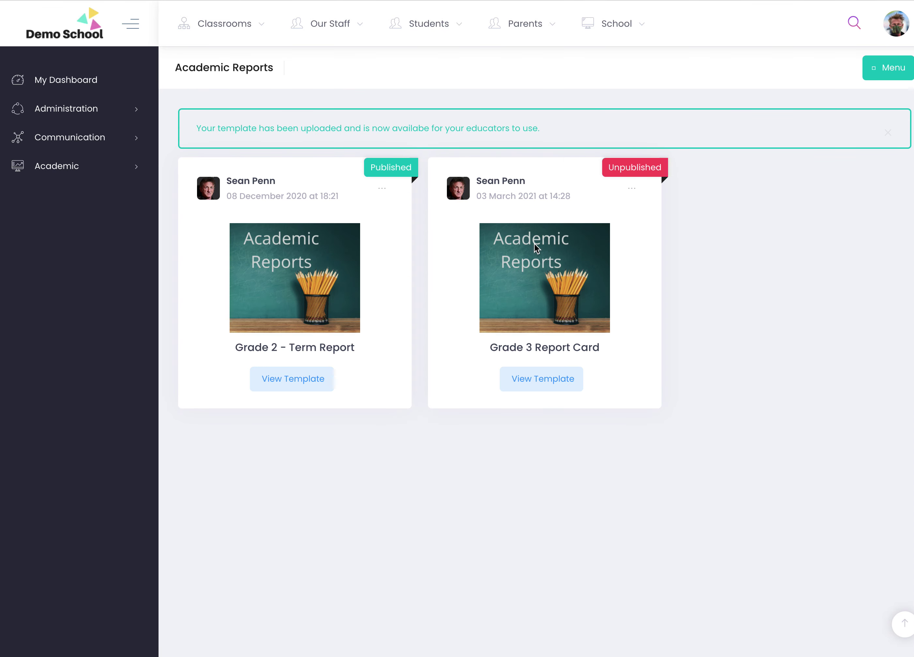
# Preview the Grade 3 Report Card template, then publish it from its actions menu
pyautogui.click(542, 378)
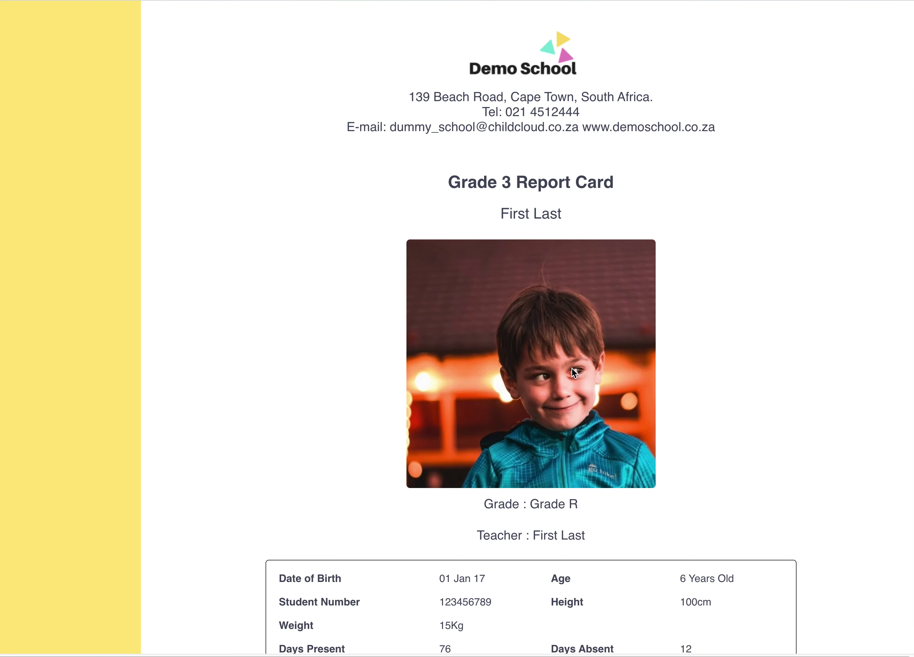
pyautogui.scroll(-20, 572, 368)
pyautogui.scroll(18, 572, 369)
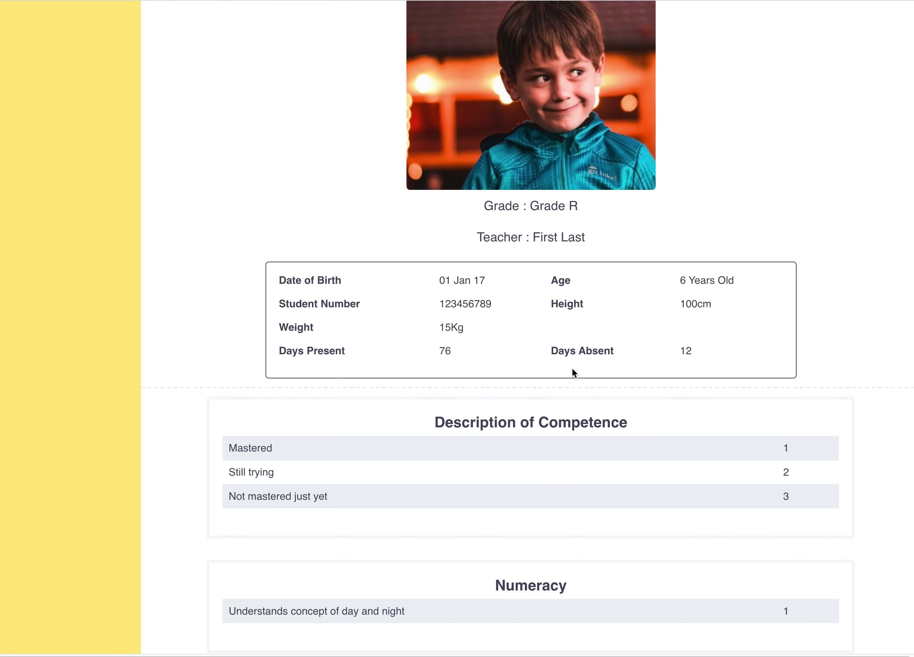
pyautogui.scroll(6, 572, 372)
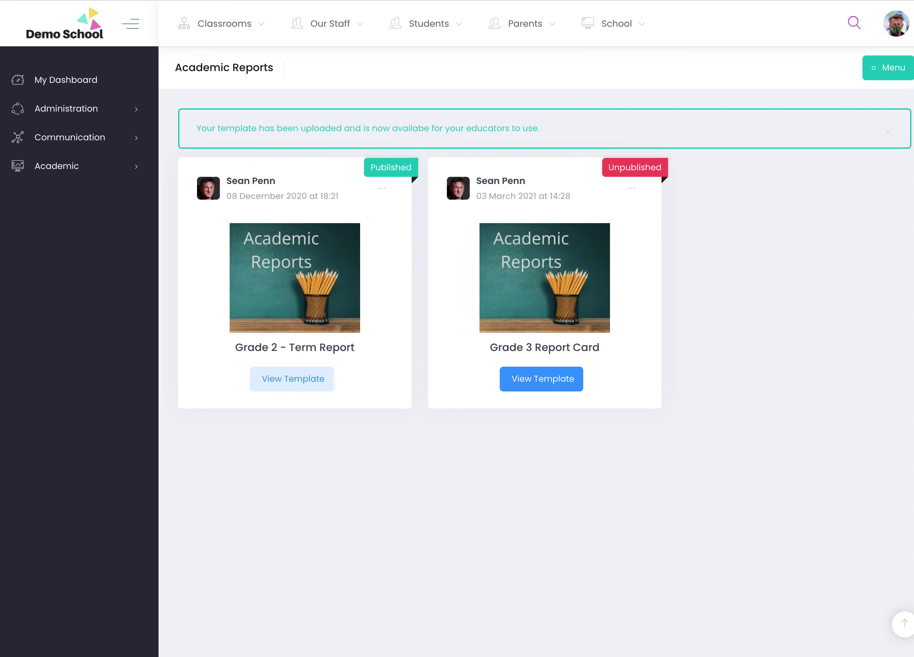
pyautogui.click(889, 70)
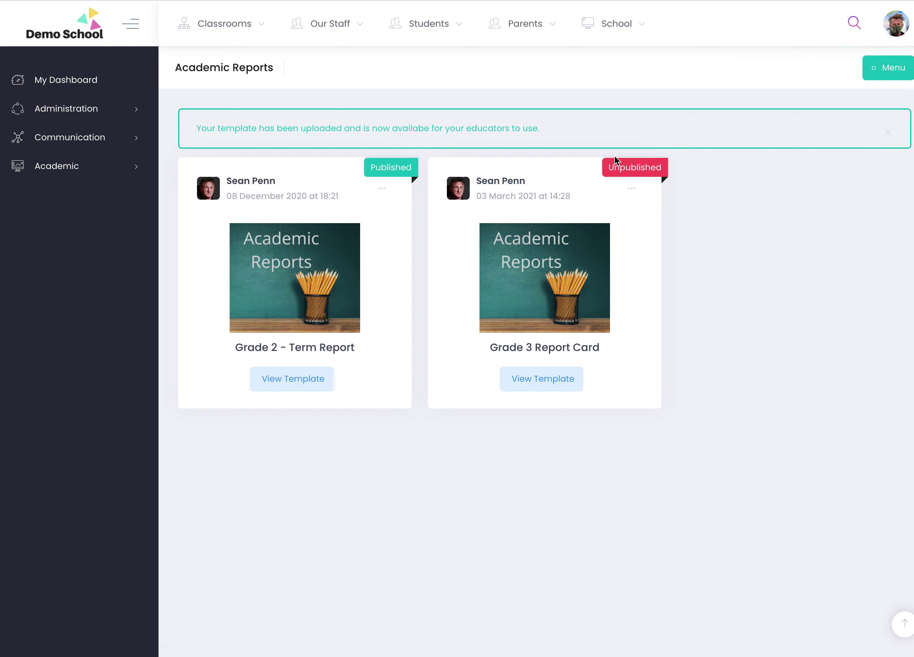
pyautogui.click(633, 189)
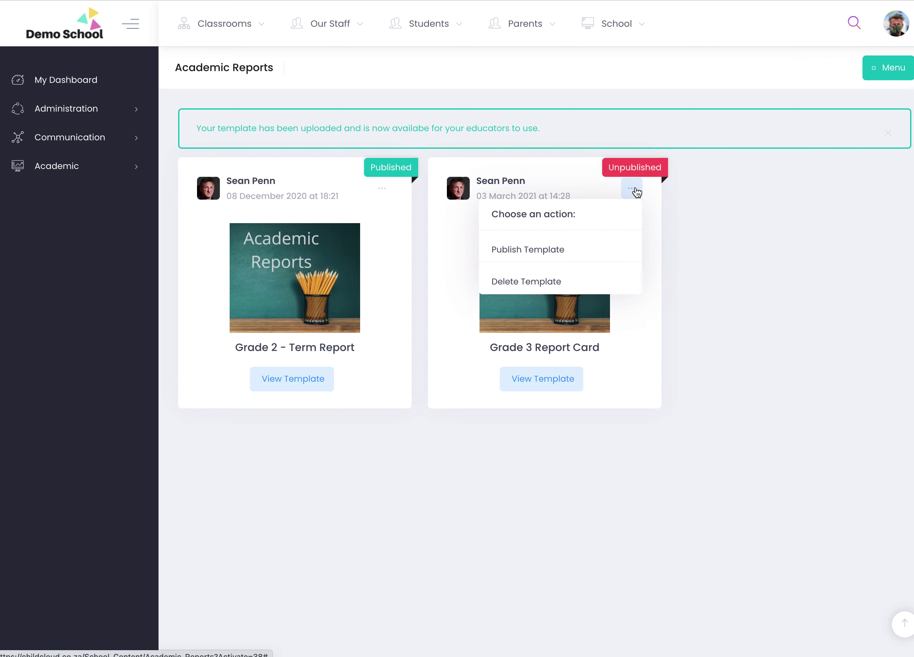
pyautogui.click(510, 249)
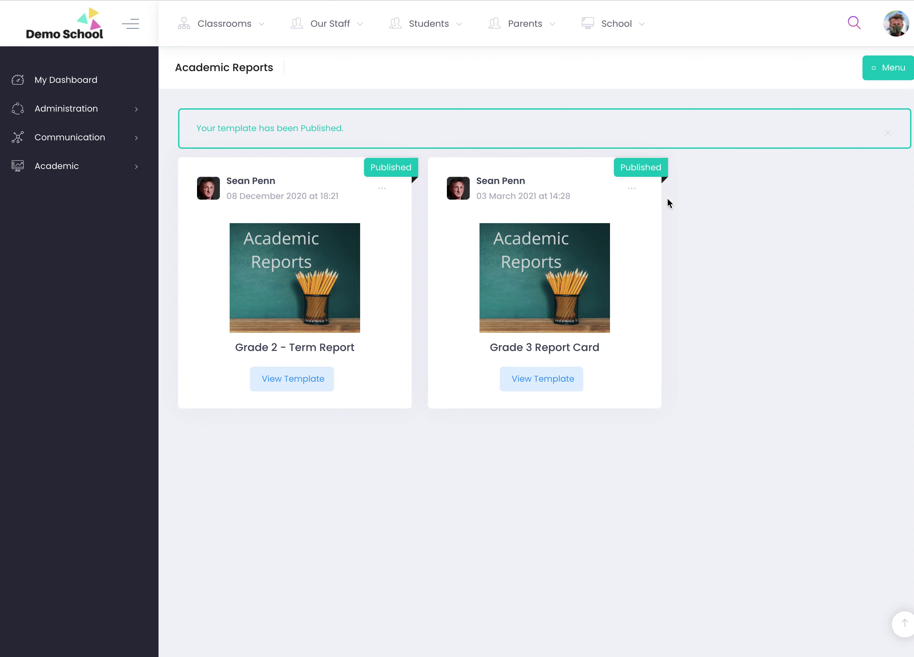
# Switch to the Teacher account and start generating a report for the second student
pyautogui.click(894, 24)
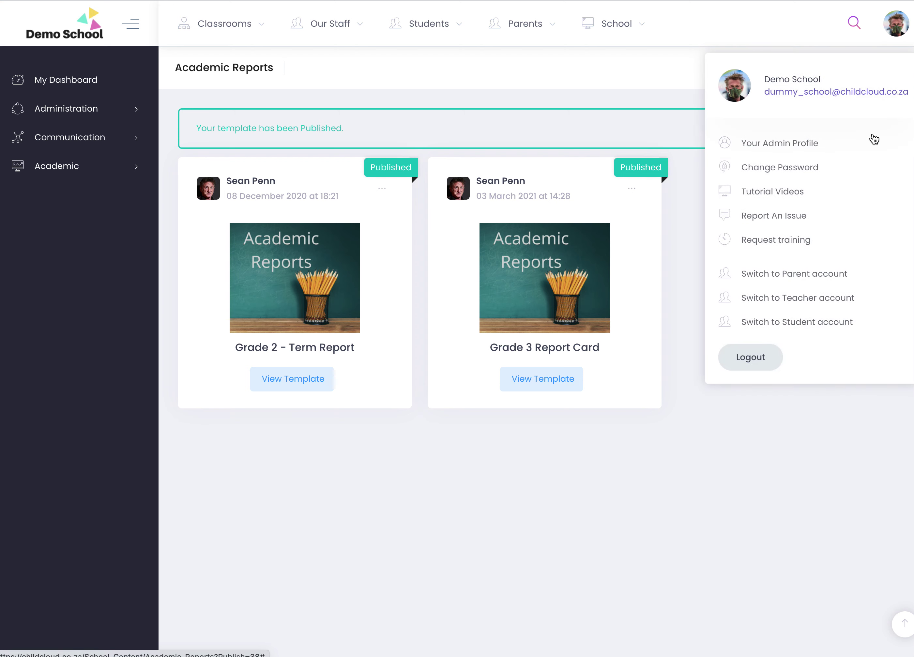
pyautogui.click(803, 298)
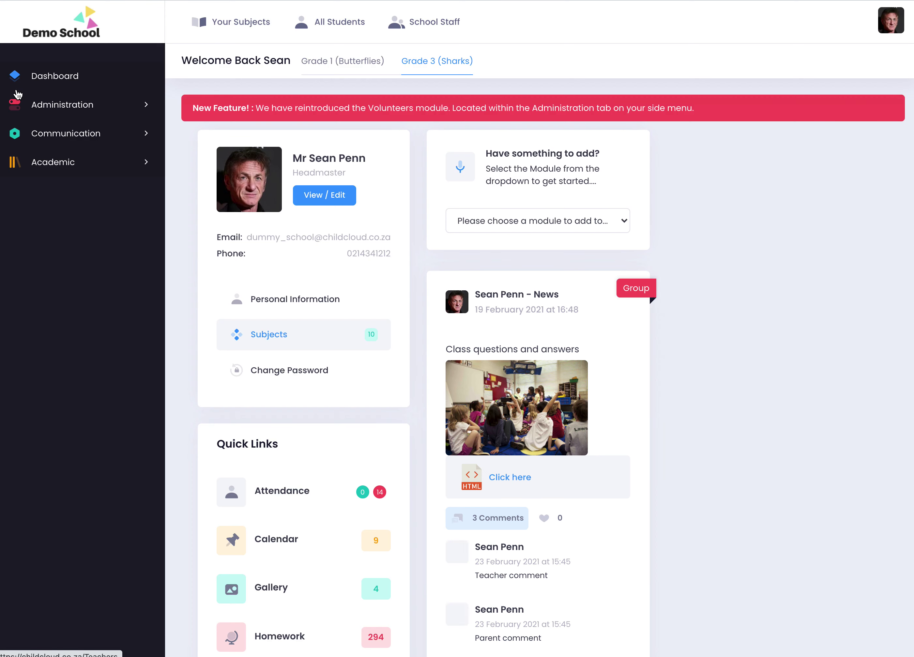
pyautogui.click(43, 161)
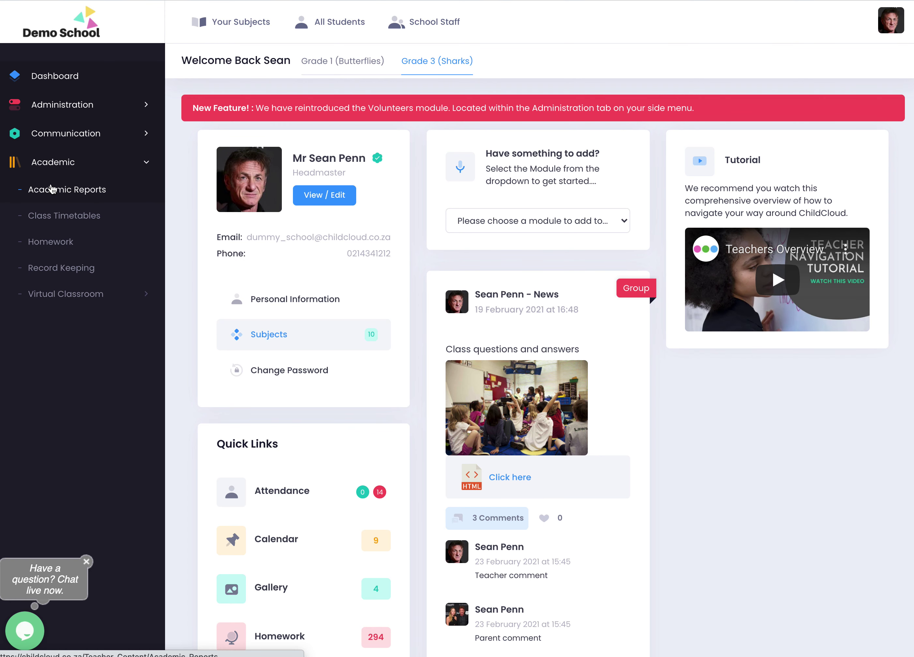
pyautogui.click(51, 189)
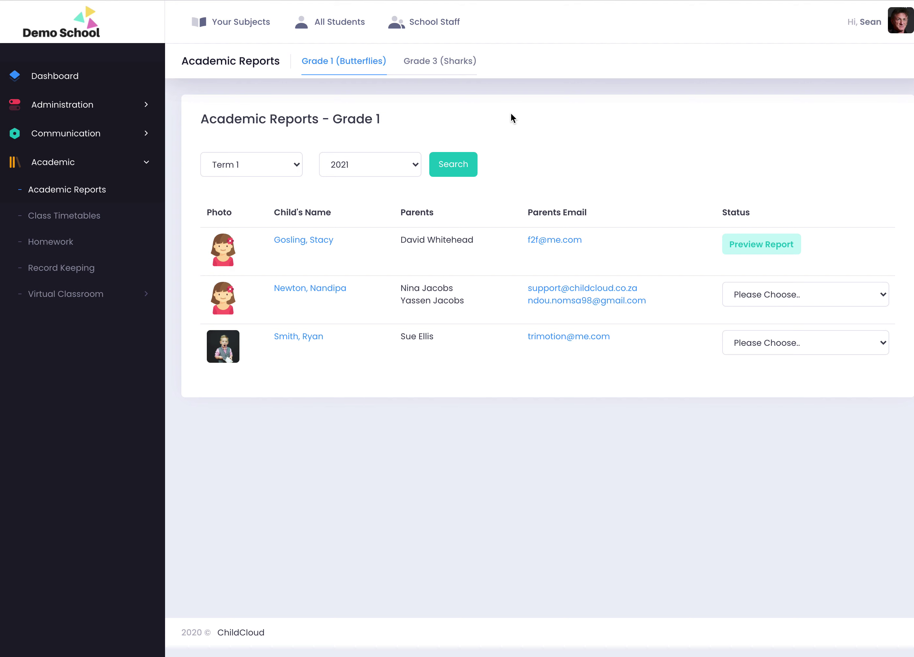
pyautogui.click(799, 300)
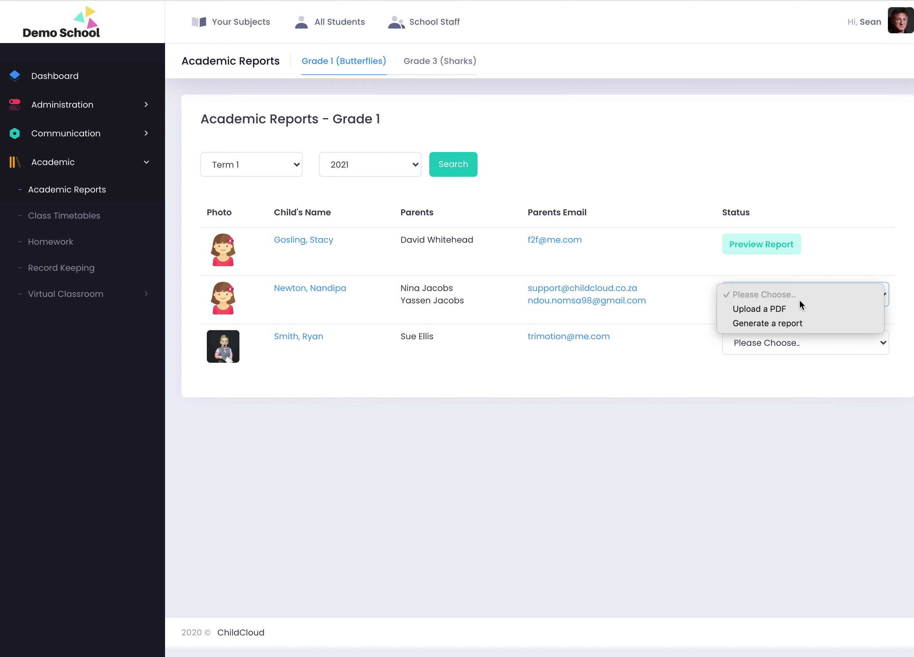
pyautogui.click(799, 323)
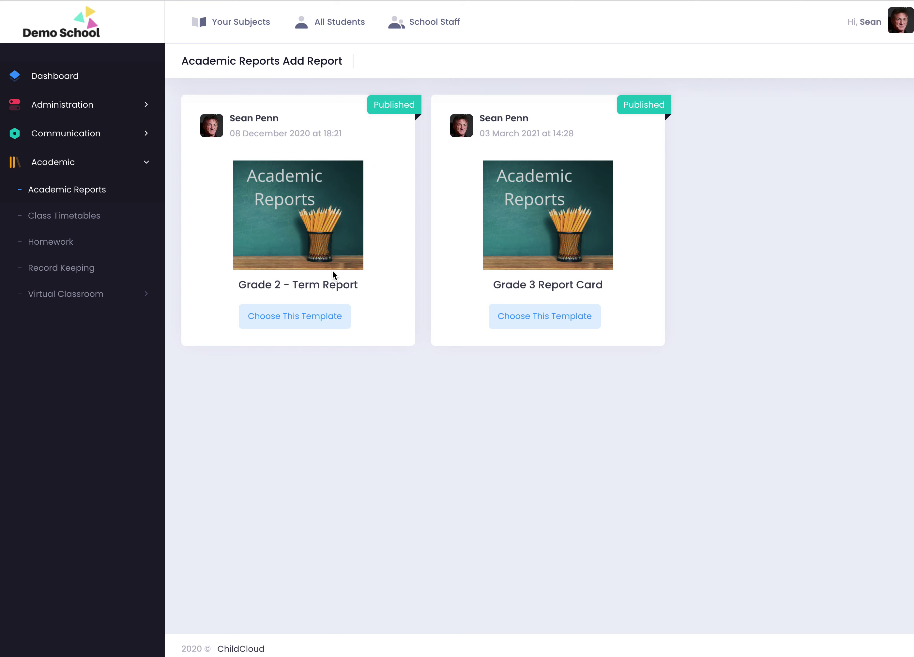